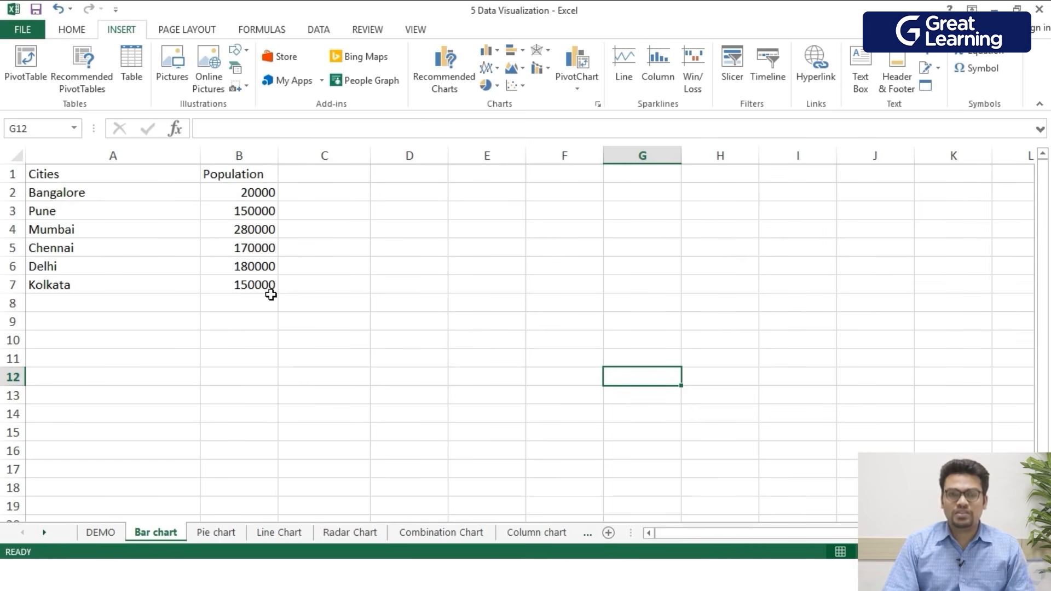
- Insert a 3-D clustered column chart from the city and population data in A1:B7 and reposition it slightly
left_click_drag(276, 292, 77, 174)
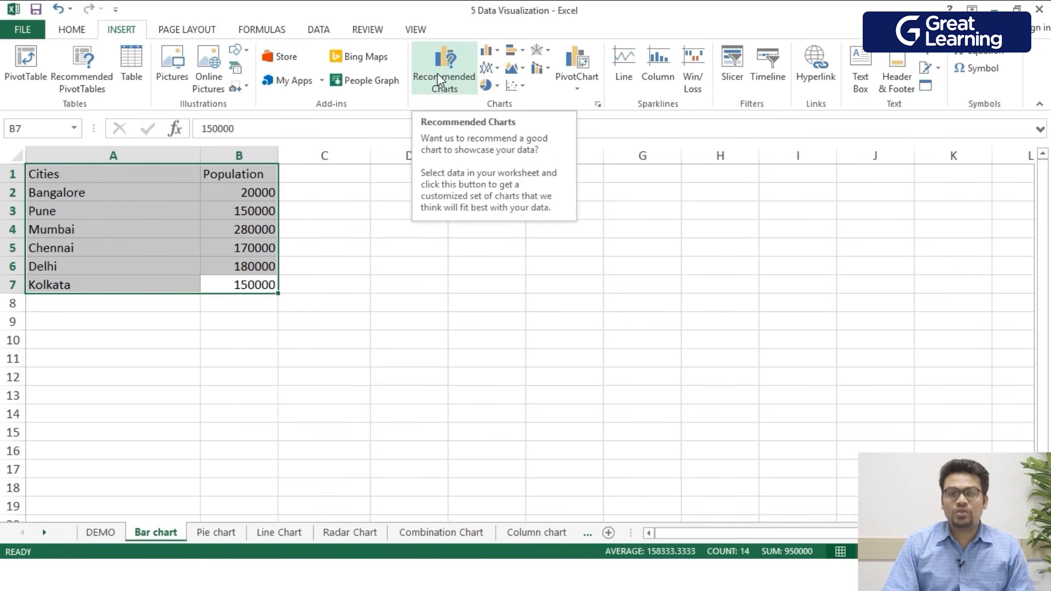
left_click(494, 53)
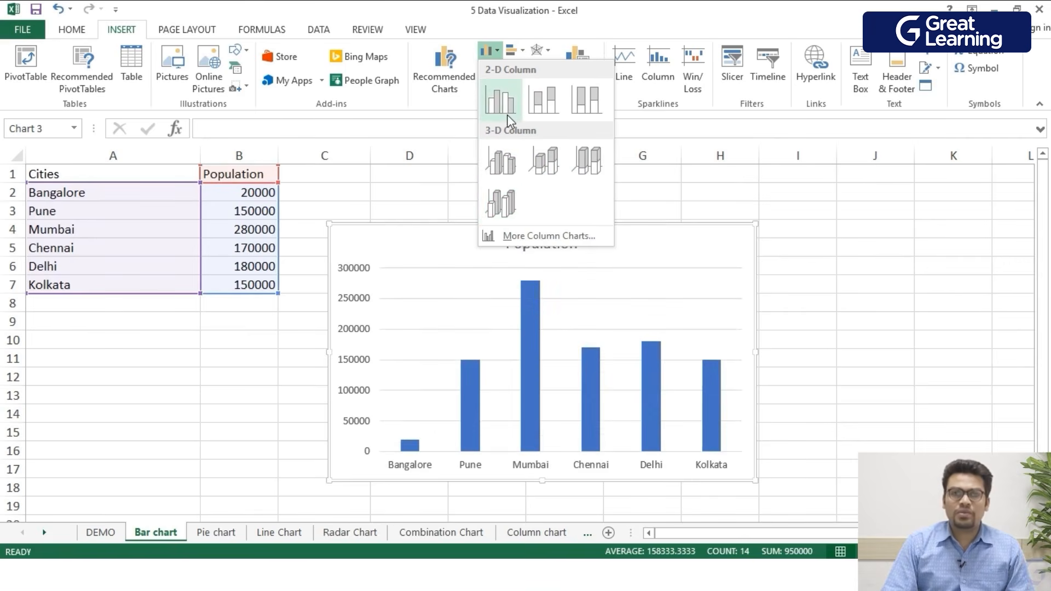
left_click(501, 165)
left_click_drag(387, 256, 394, 229)
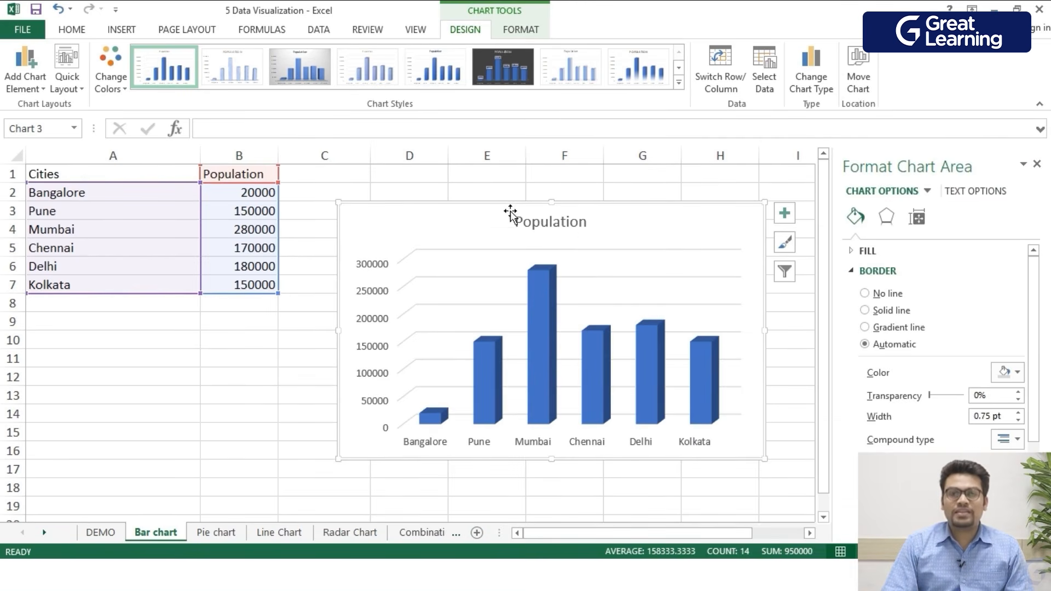
- Edit the chart title to read Population Vs Cities
left_click(554, 225)
left_click(554, 226)
double_click(565, 229)
left_click(587, 229)
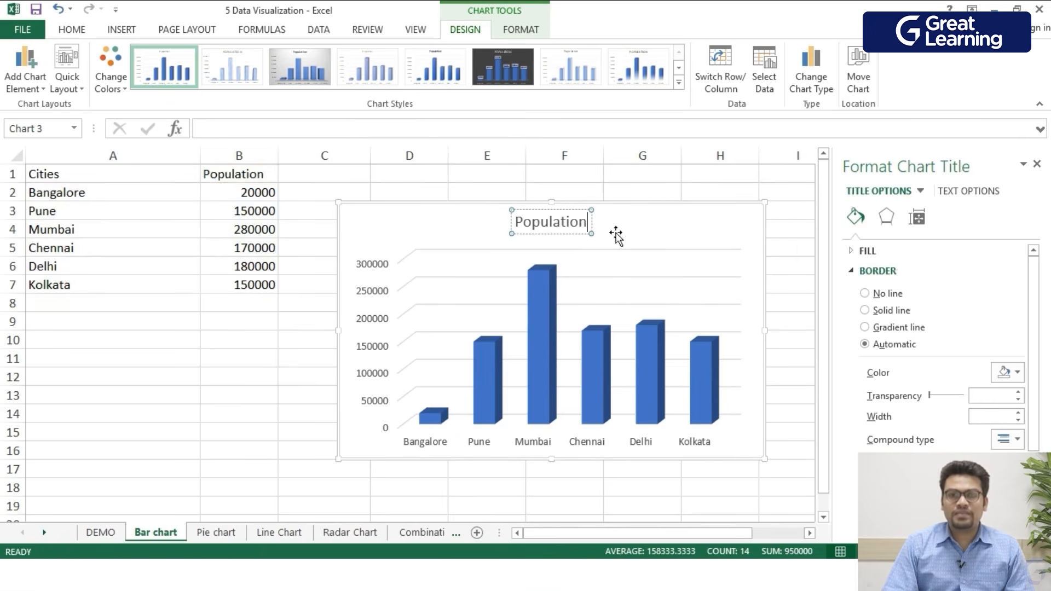
type("Vs")
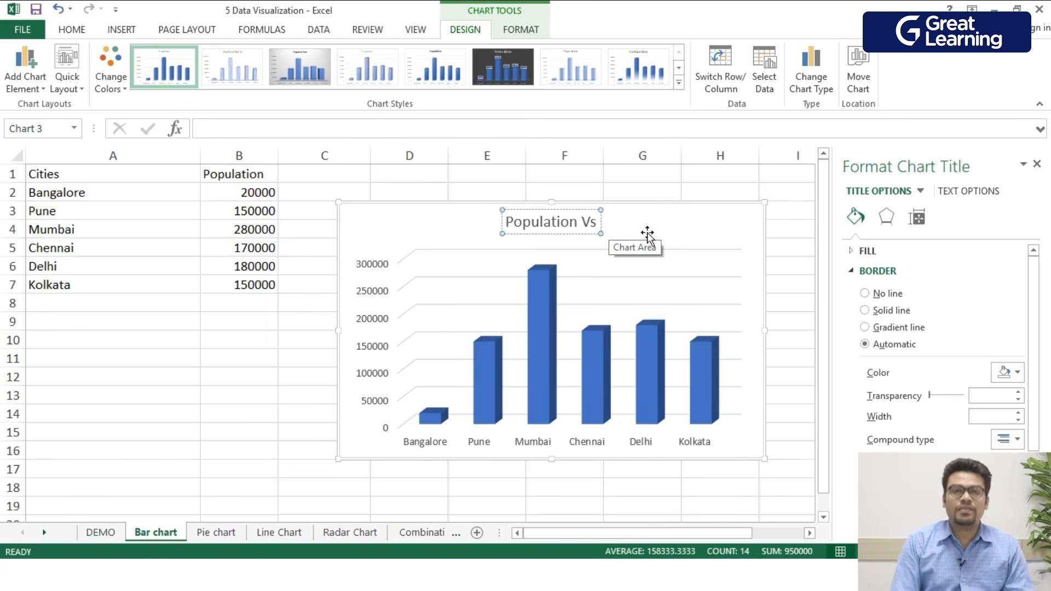
type(" Cities")
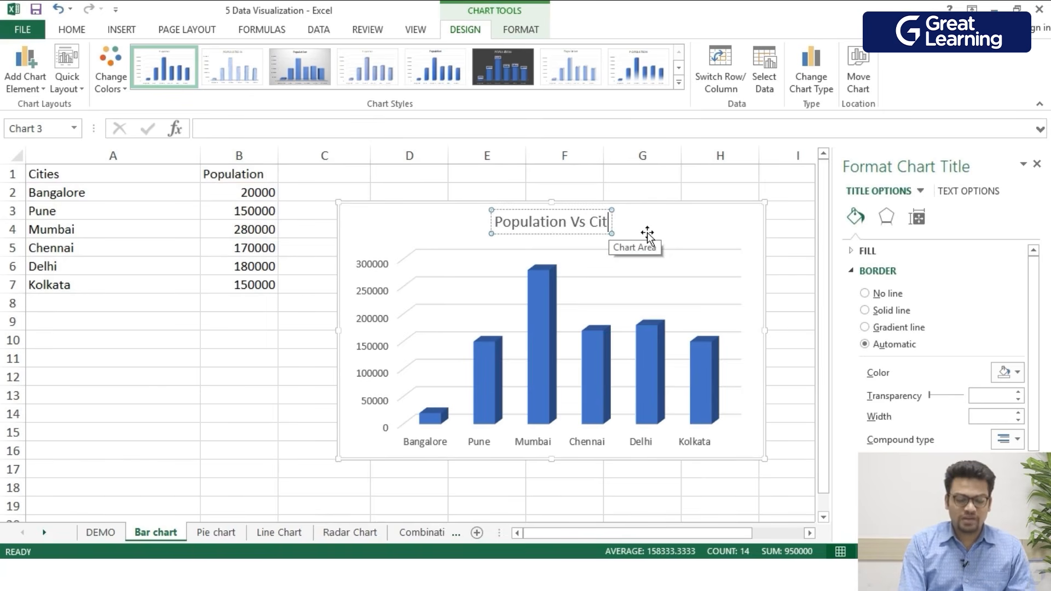
left_click(663, 247)
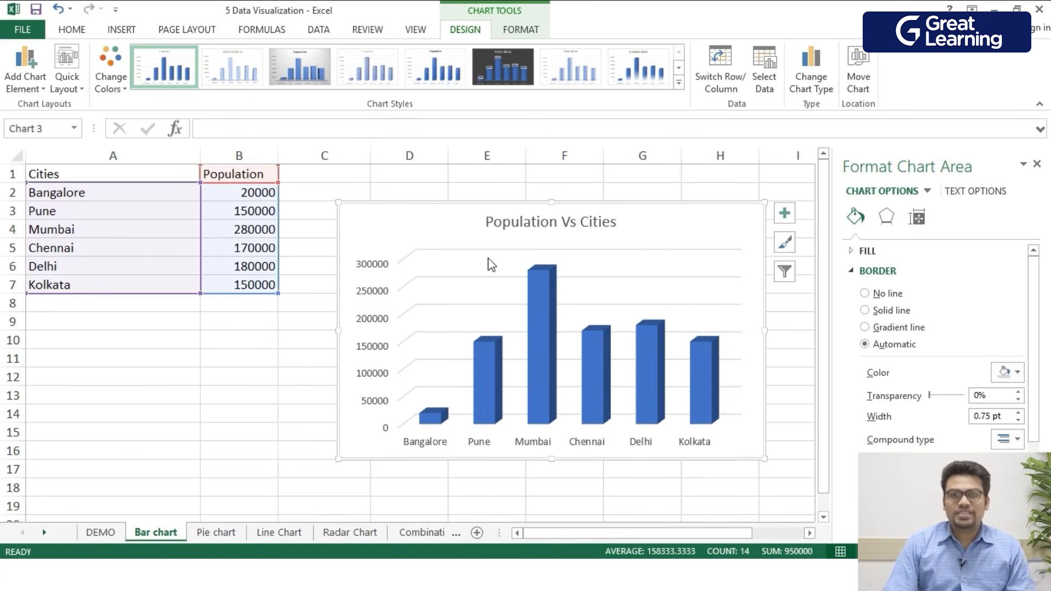
- Set the fill colour of the population columns to standard red
left_click(546, 349)
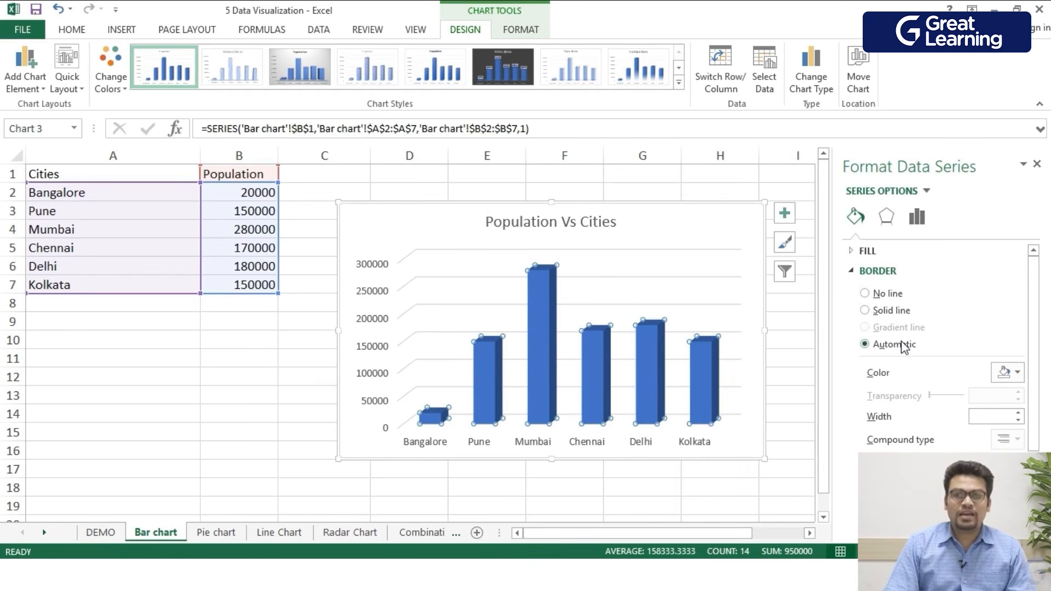
left_click(1008, 373)
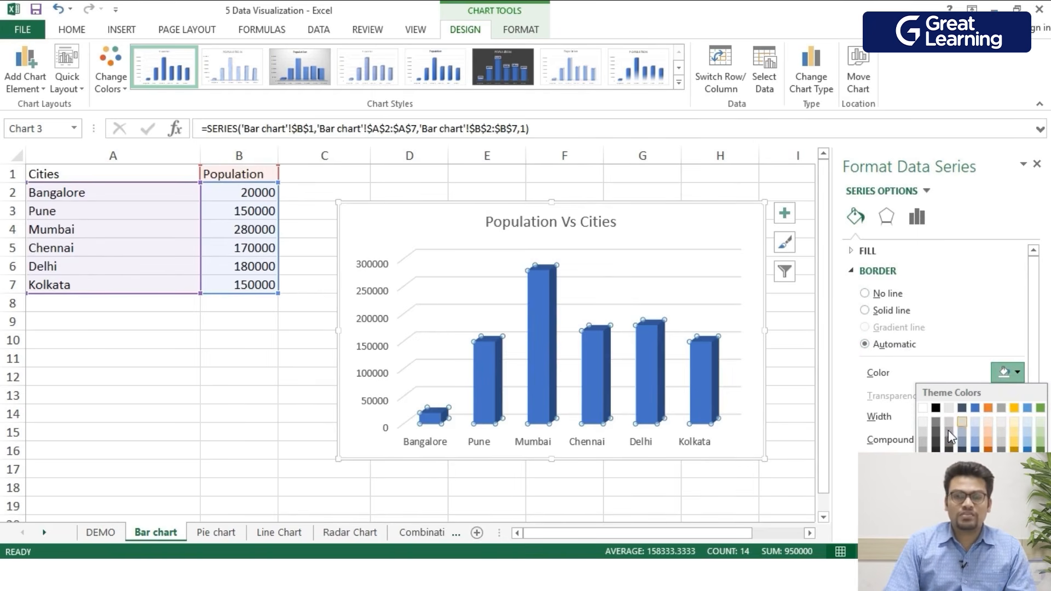
left_click(956, 320)
left_click(850, 252)
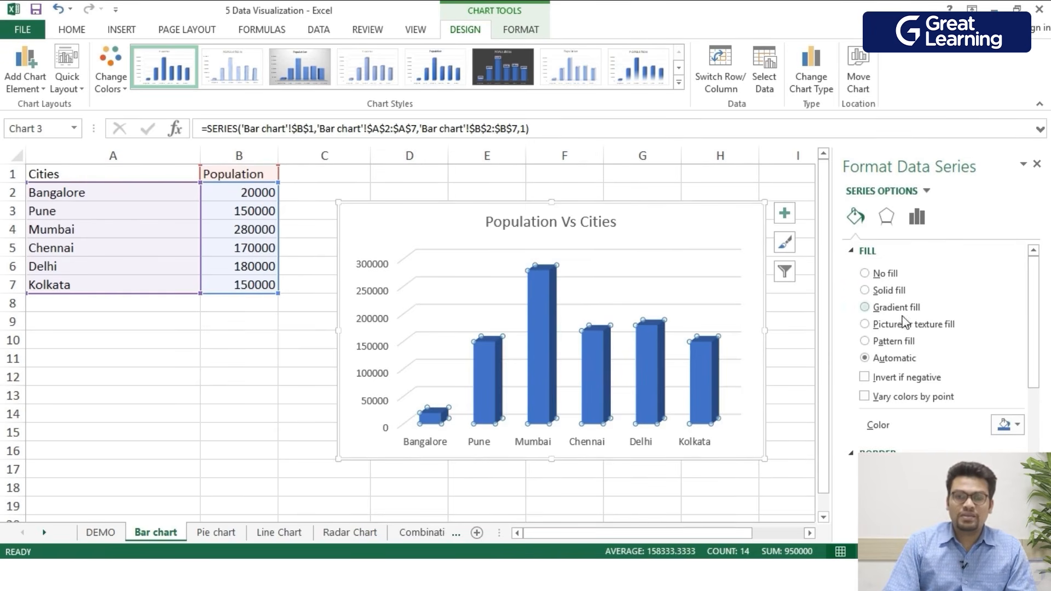
left_click(1011, 426)
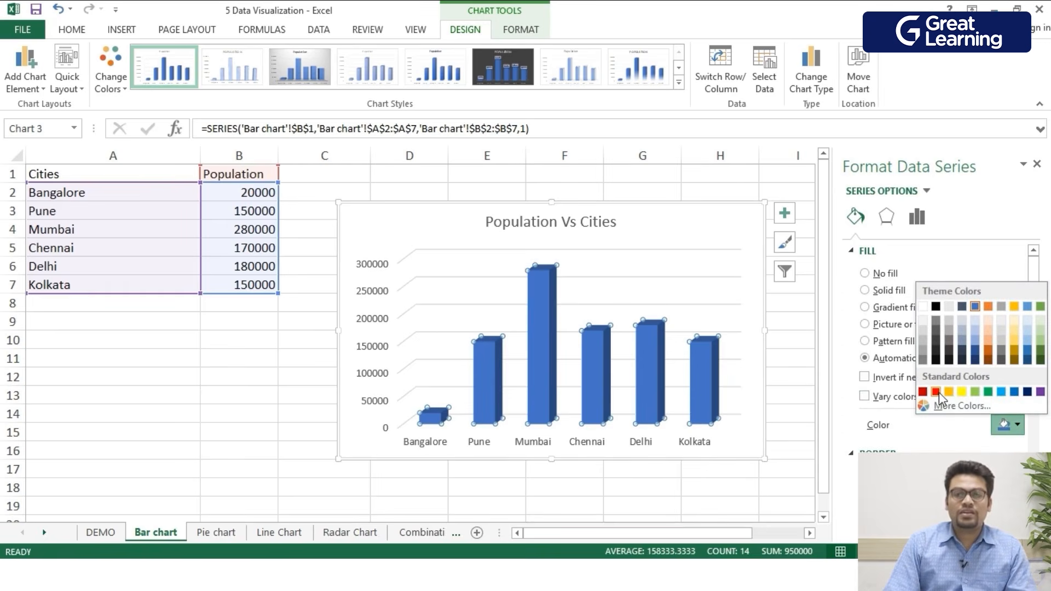
left_click(937, 392)
- Look through the series' shadow, 3-D format and series options settings, then close the format pane
left_click(886, 217)
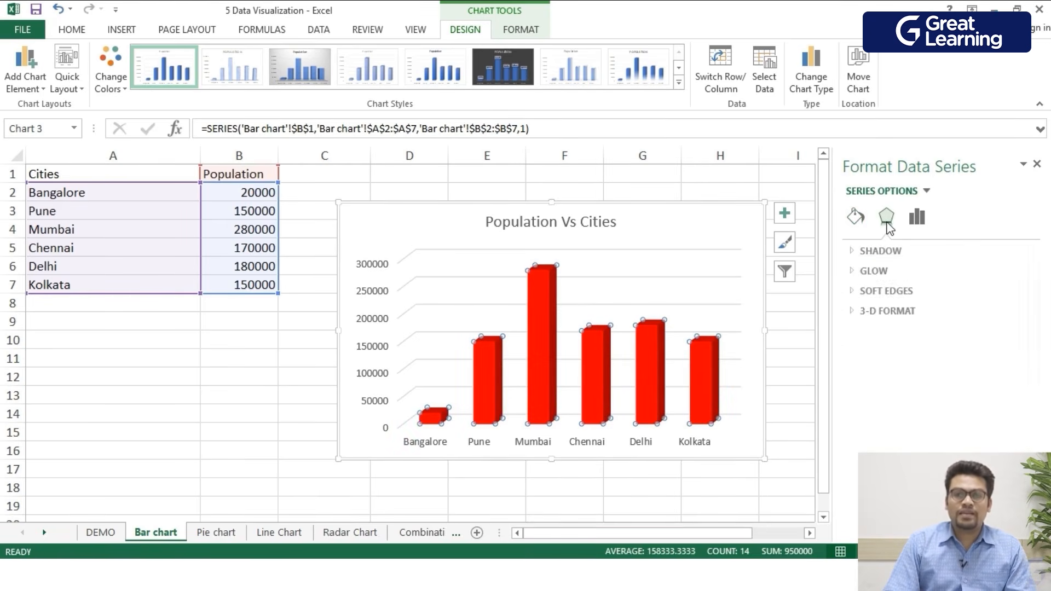
left_click(878, 252)
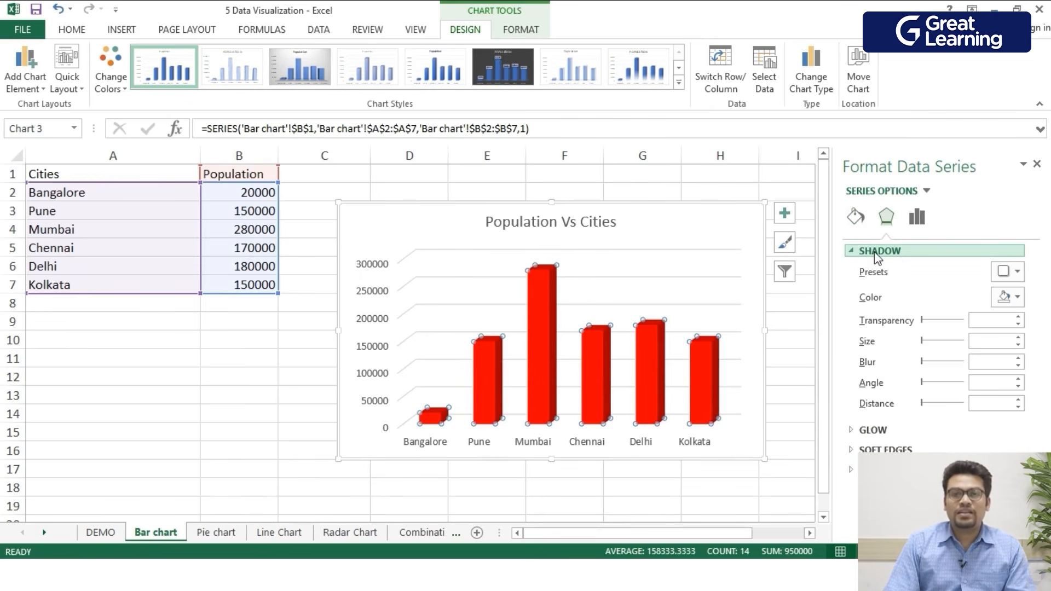
left_click(877, 253)
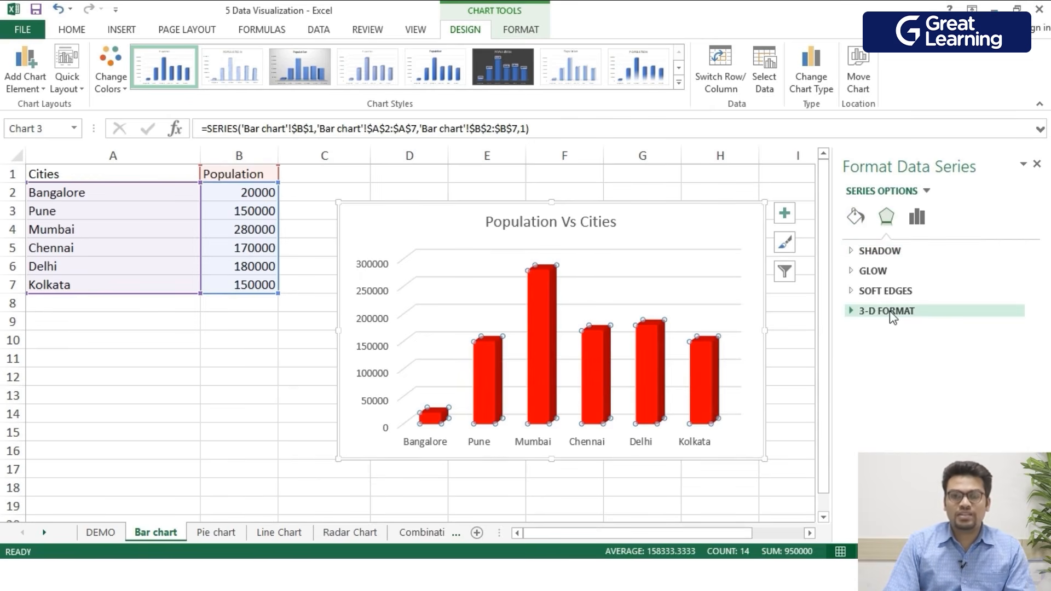
left_click(889, 310)
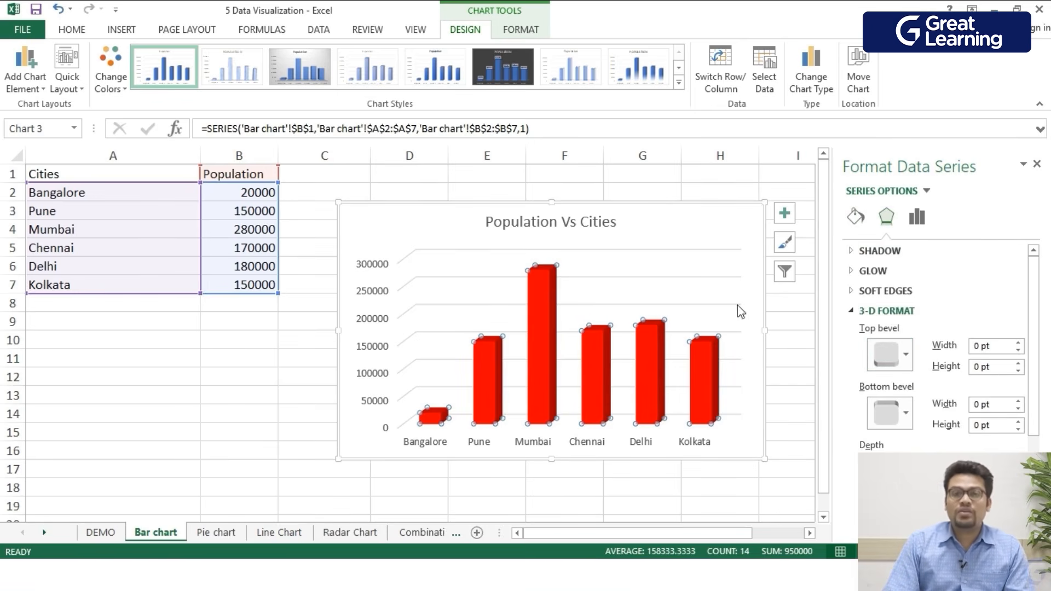
left_click(921, 219)
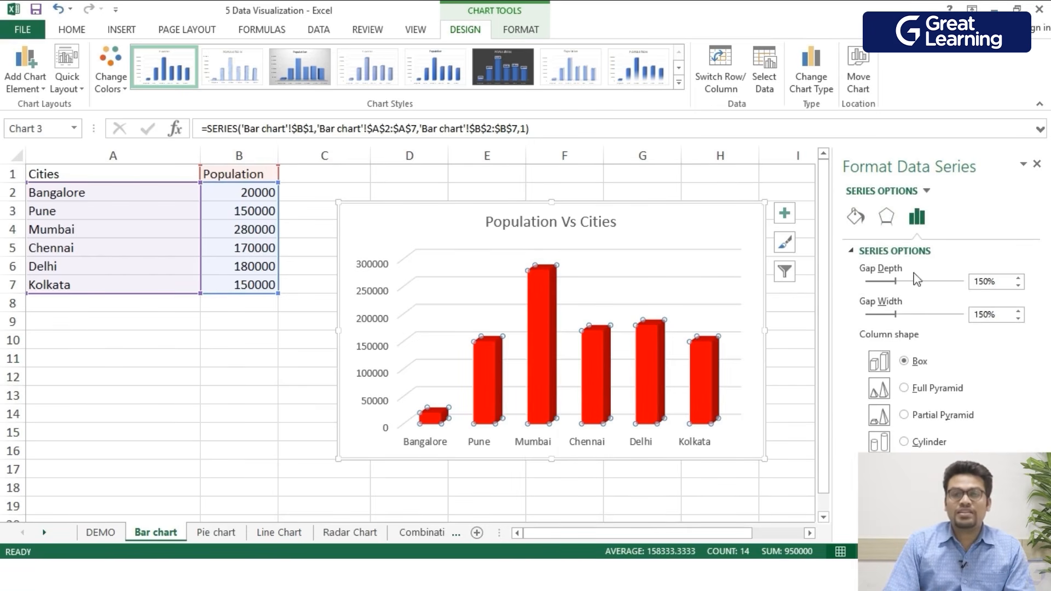
left_click(1037, 164)
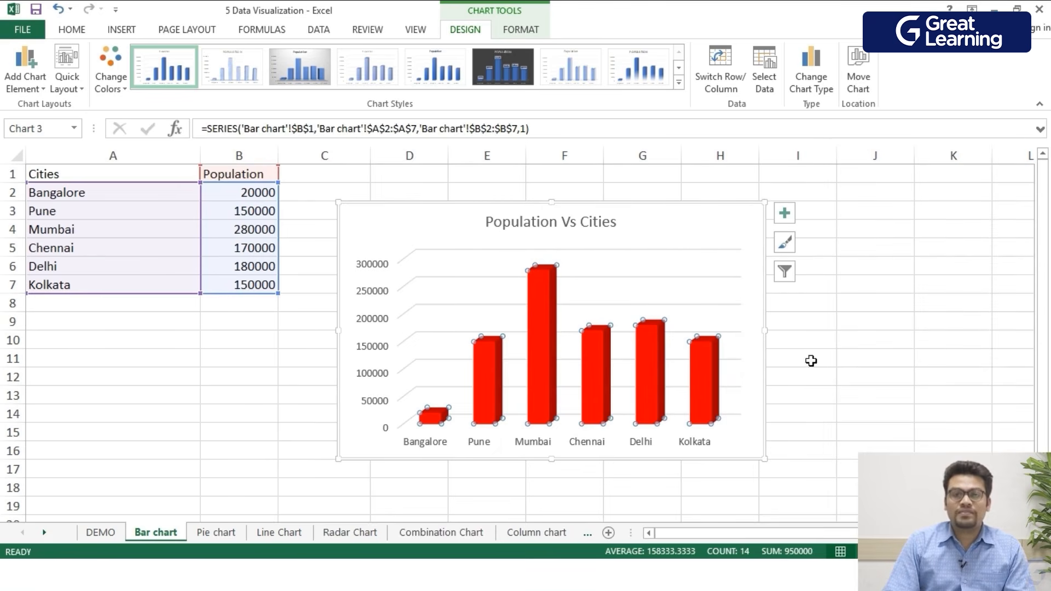
- Add a primary horizontal axis title reading Cities to the chart
left_click(393, 241)
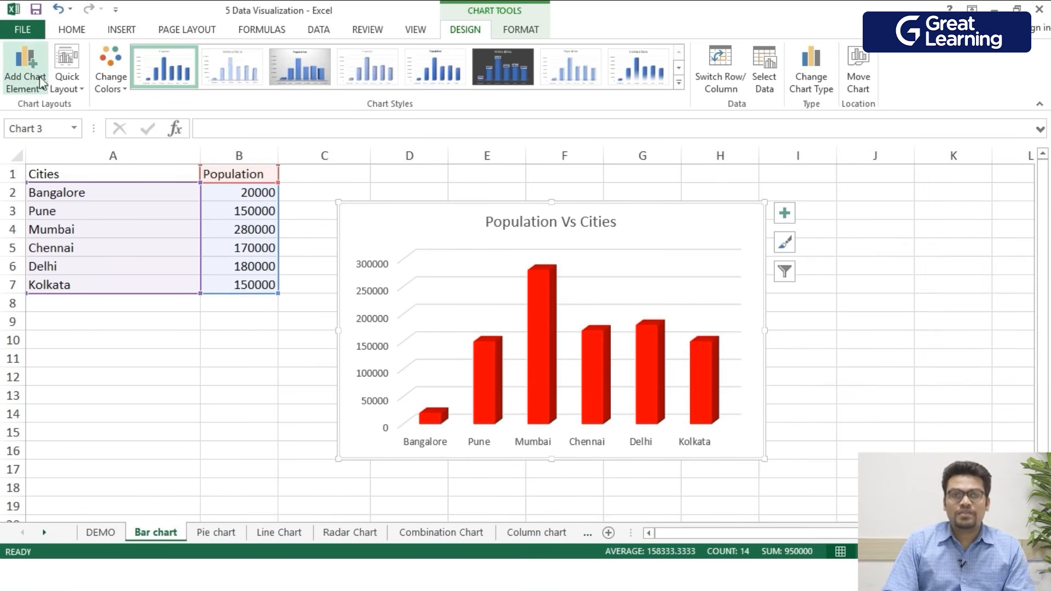
left_click(27, 61)
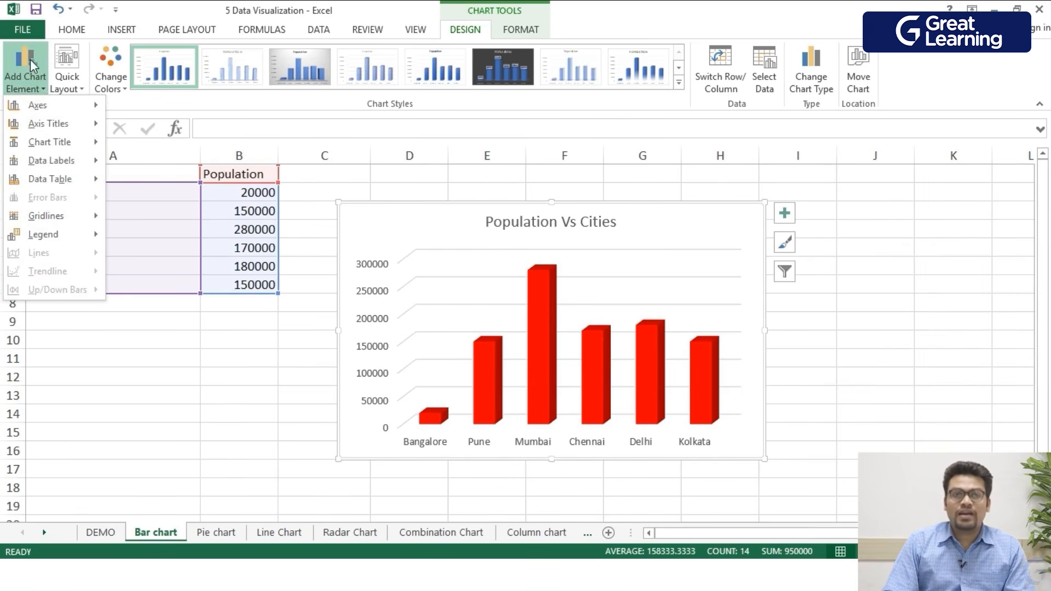
mouse_move(47, 125)
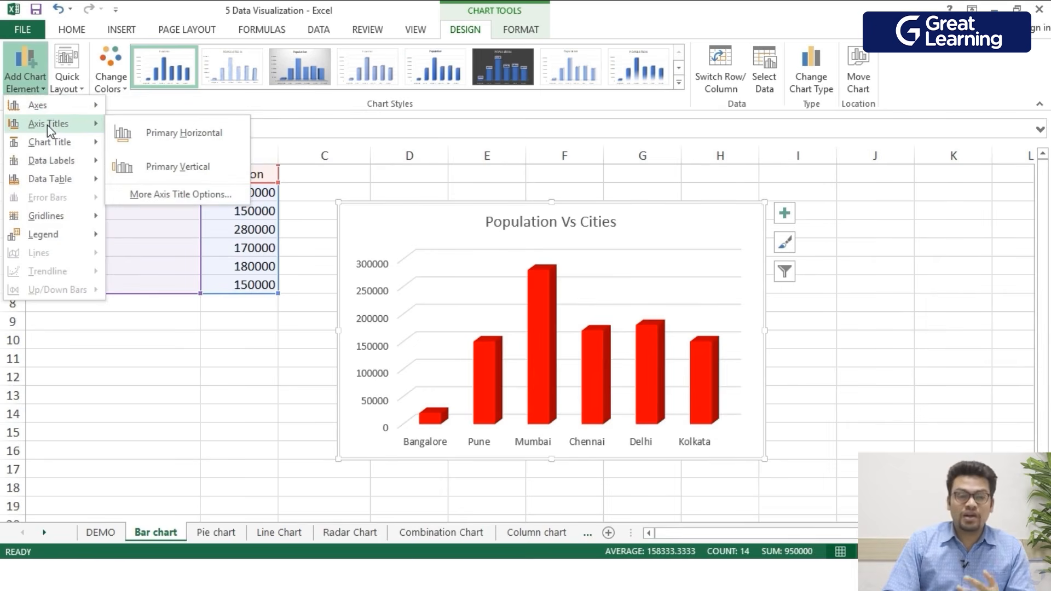
mouse_move(39, 105)
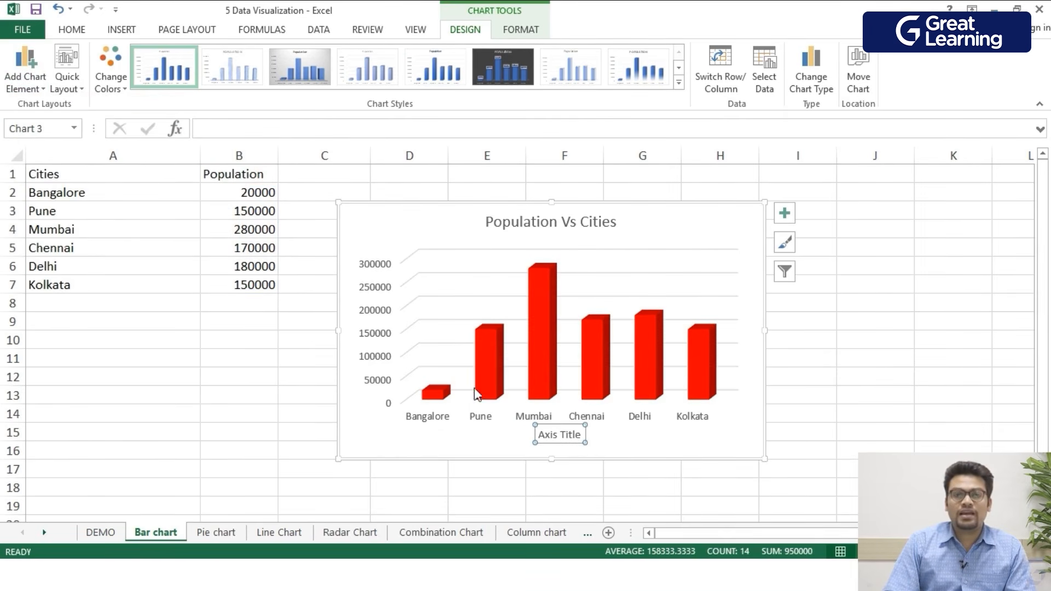
double_click(571, 442)
triple_click(564, 441)
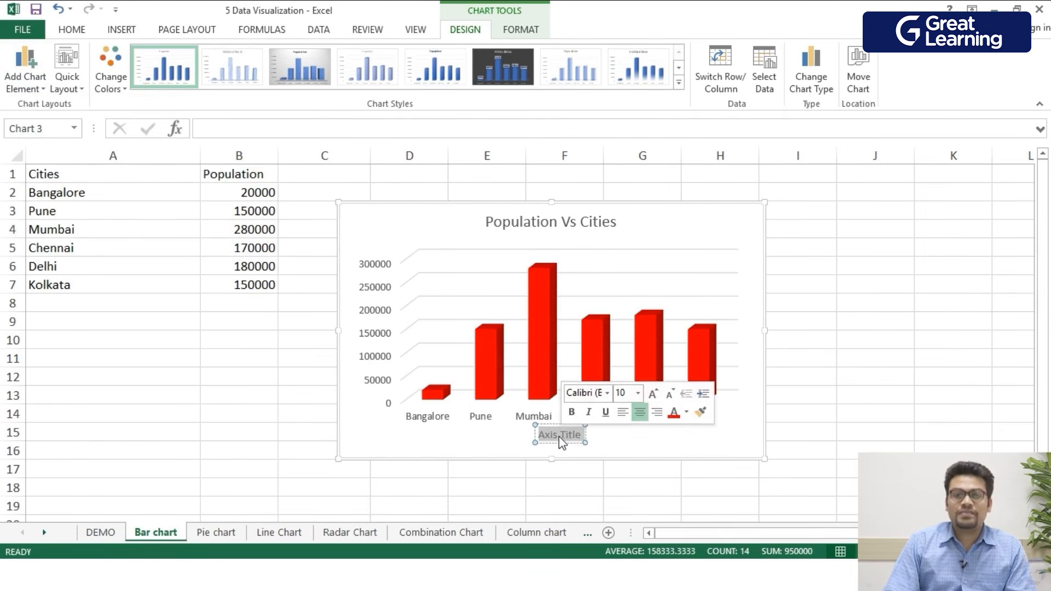
type("Cities")
key("Return")
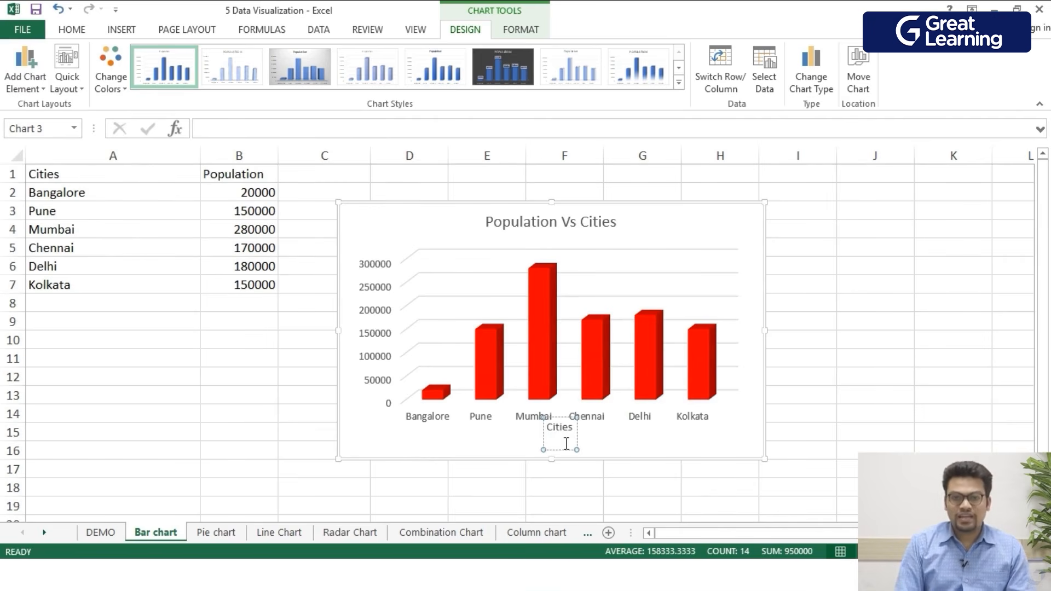
key("BackSpace")
left_click(384, 427)
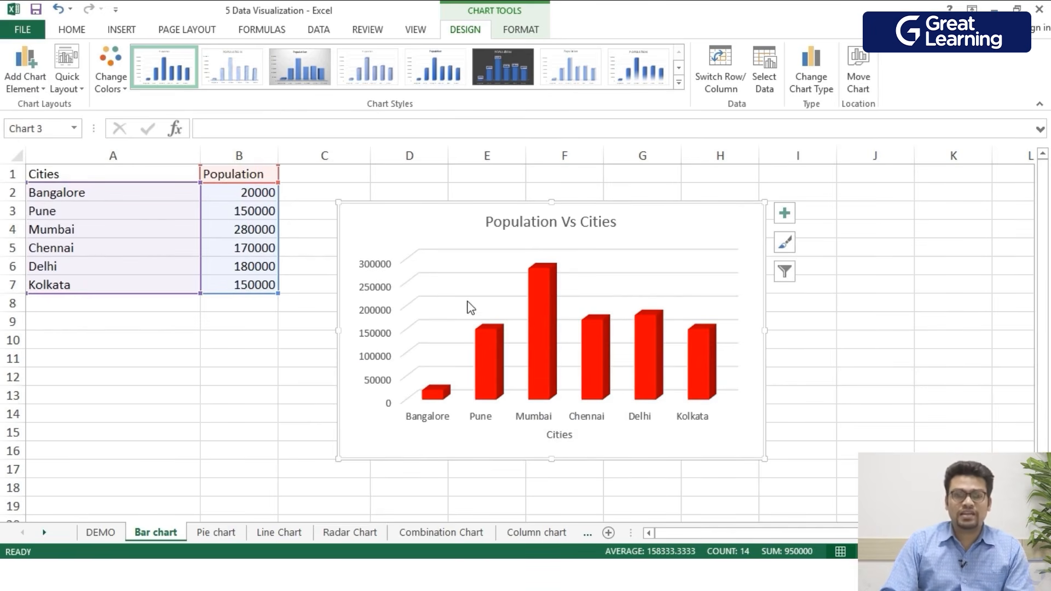
- Add a primary vertical axis title reading Population to the chart
left_click(25, 71)
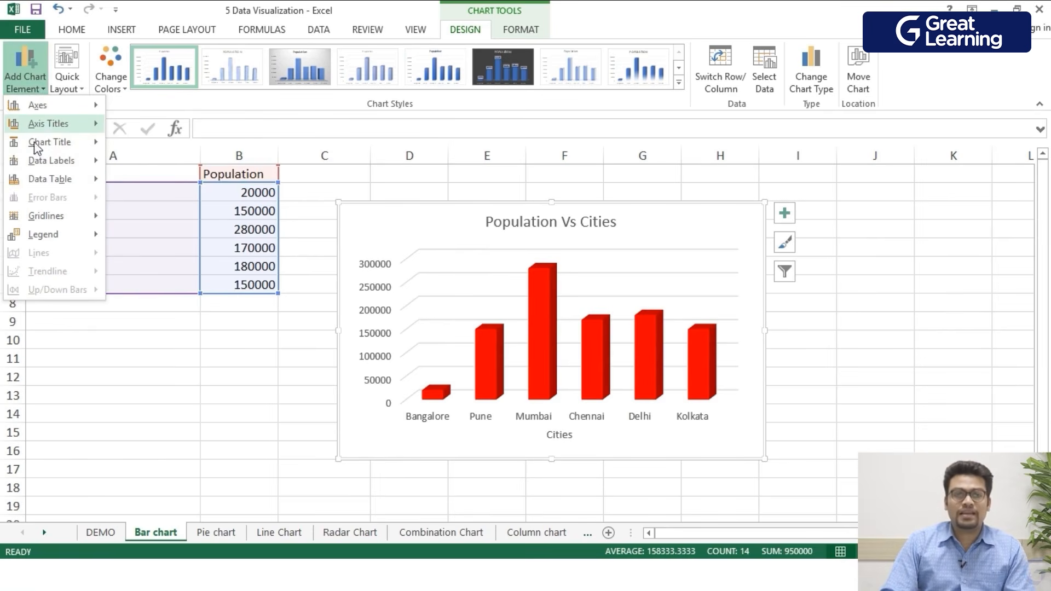
mouse_move(55, 131)
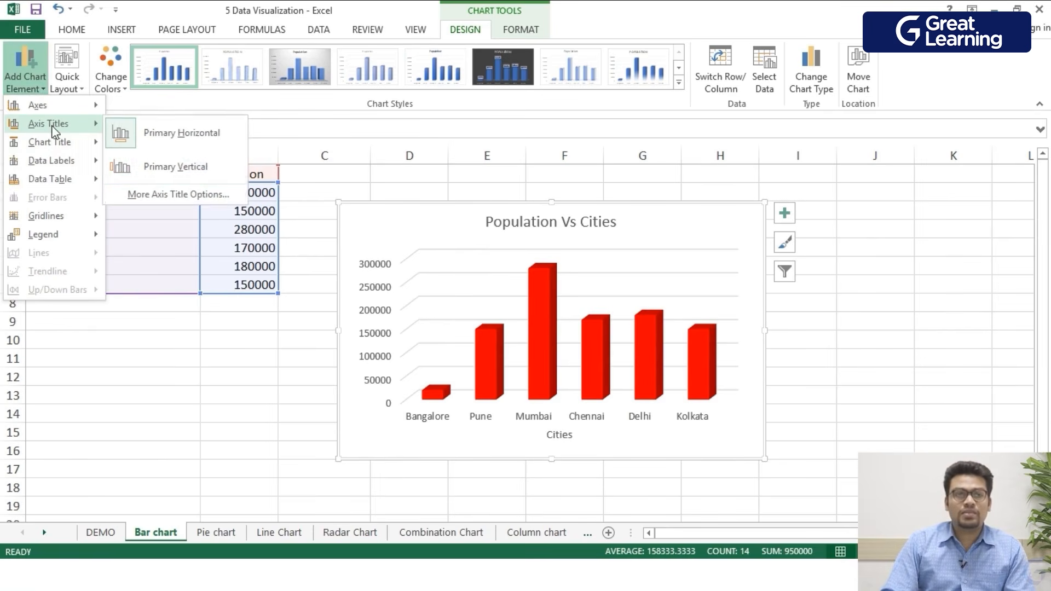
left_click(175, 167)
double_click(374, 330)
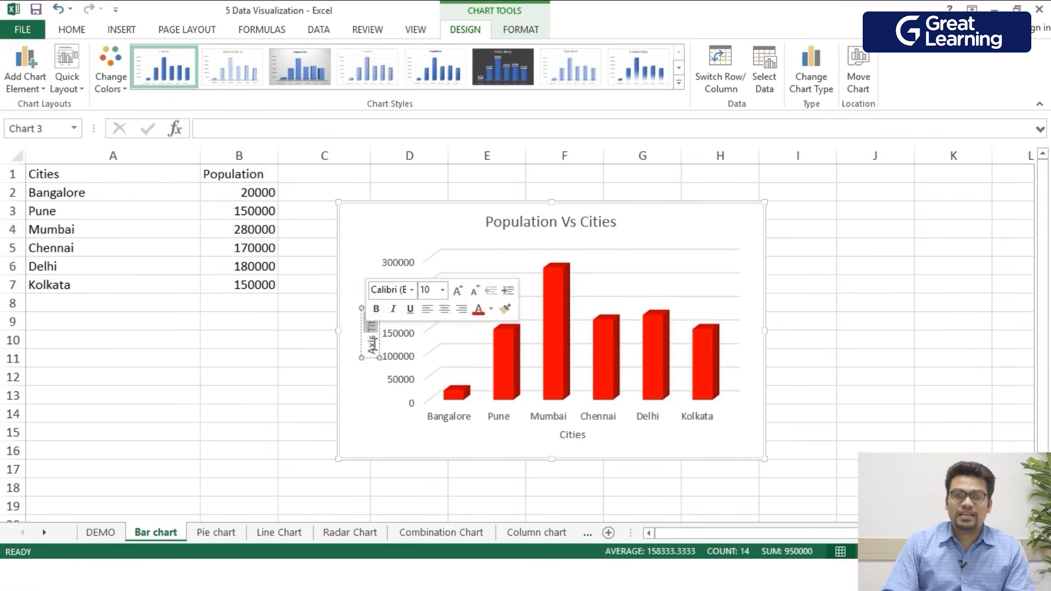
type("Population")
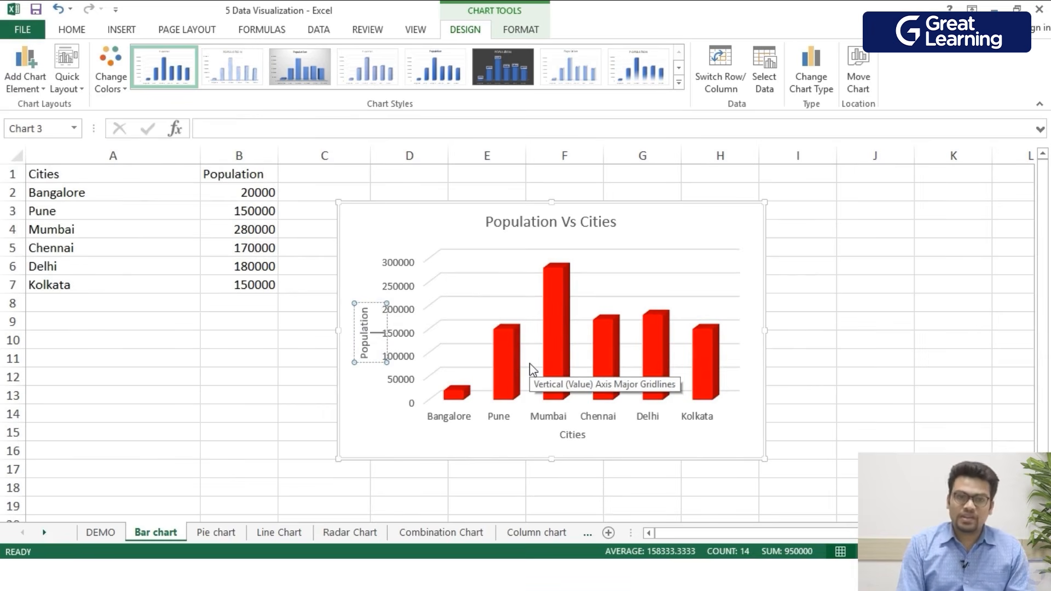
left_click(383, 235)
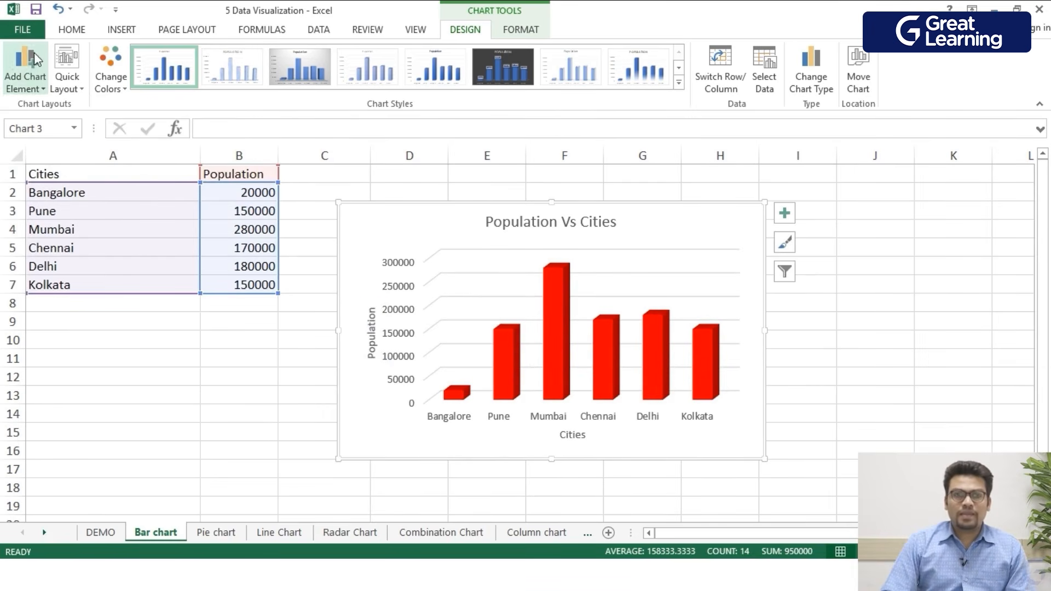
left_click(24, 81)
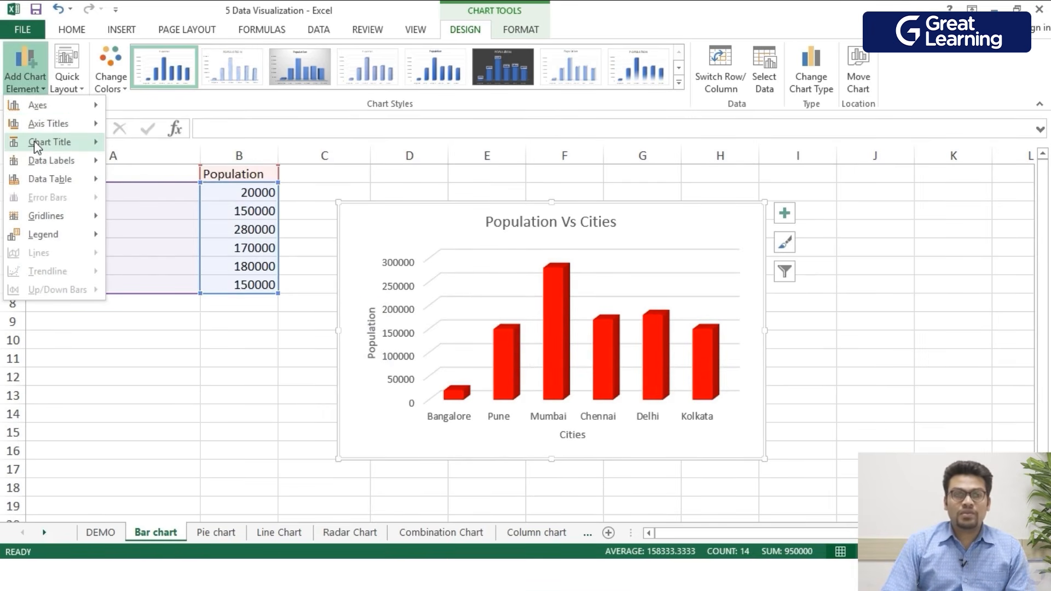
mouse_move(34, 141)
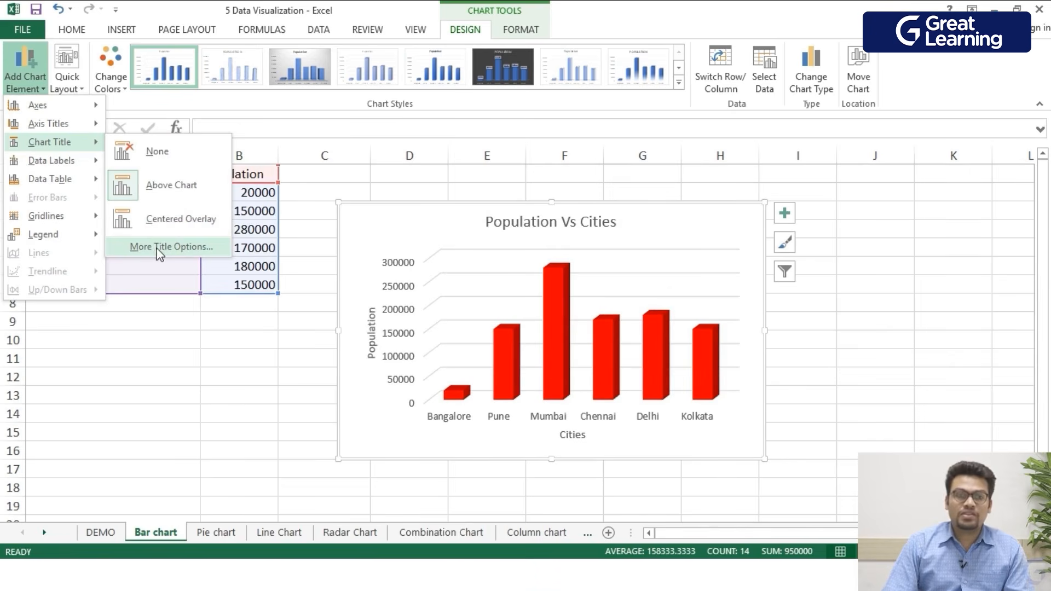
mouse_move(70, 223)
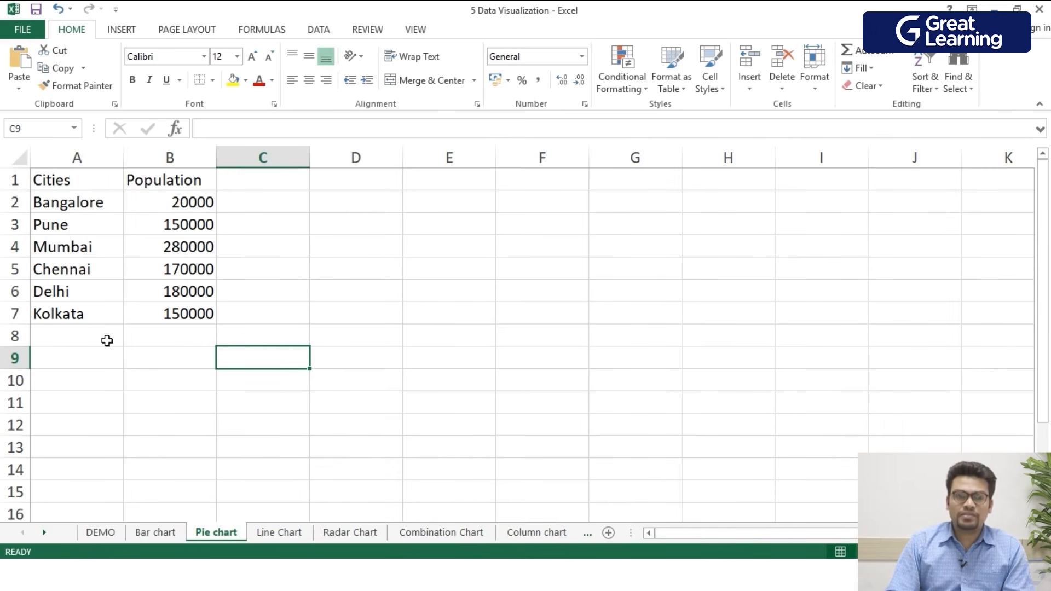
- Insert a 2-D pie chart from the city and population data in A1:B7
left_click_drag(208, 323, 61, 186)
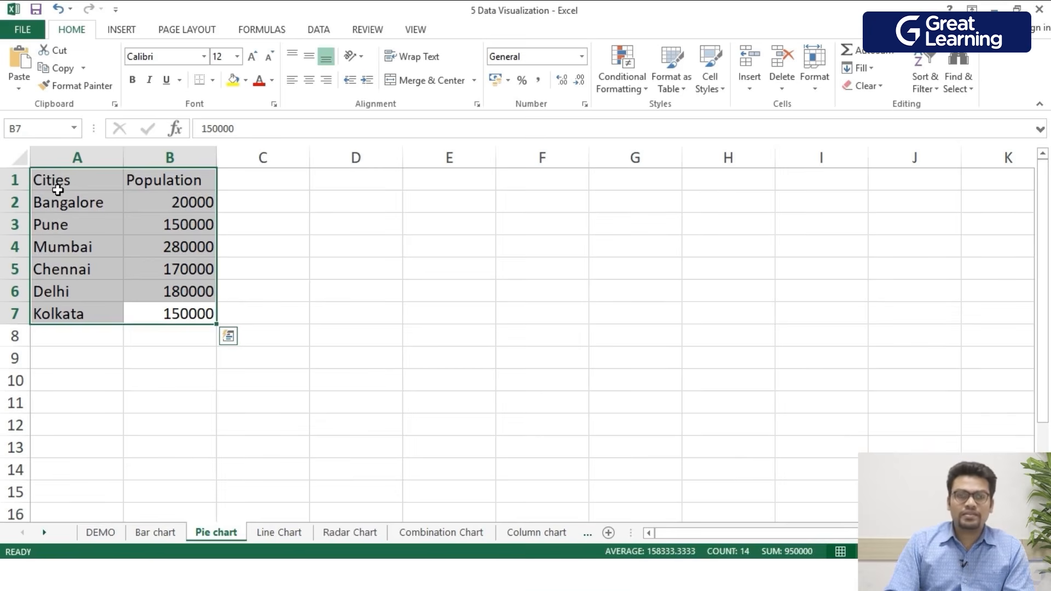
left_click(117, 32)
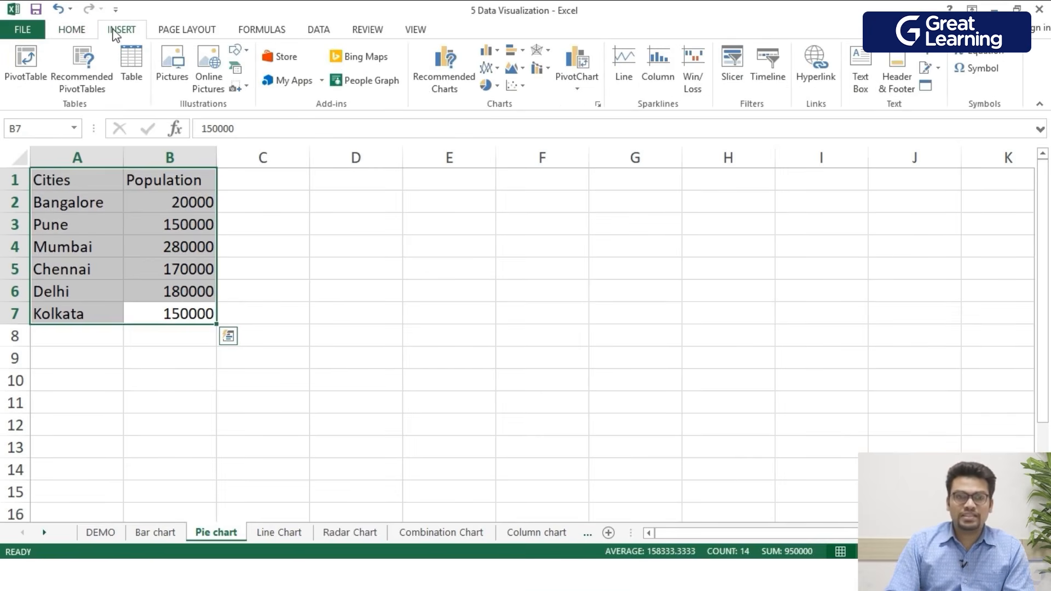
left_click(489, 88)
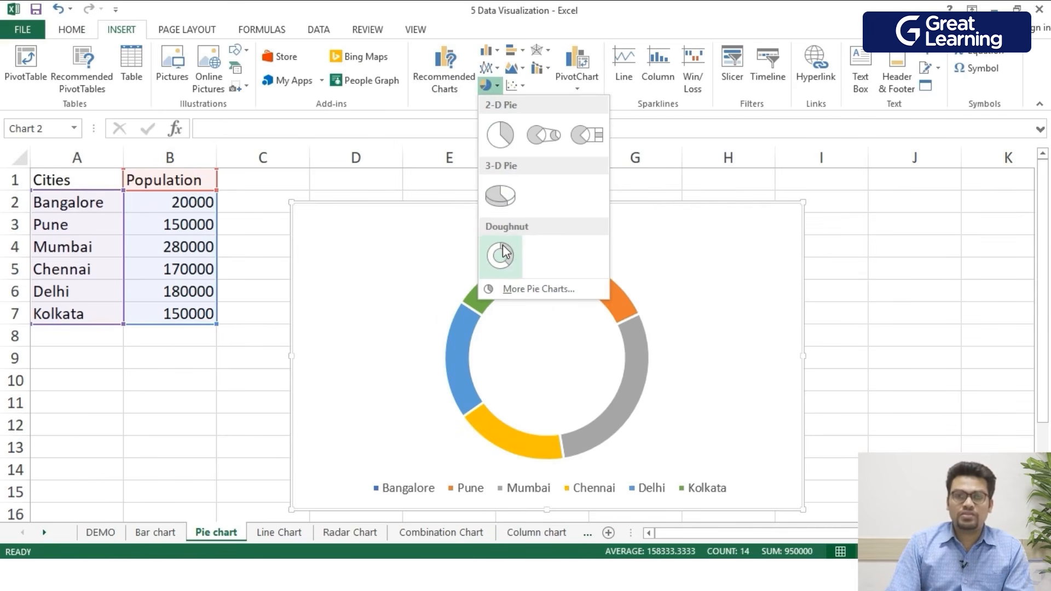
left_click(501, 134)
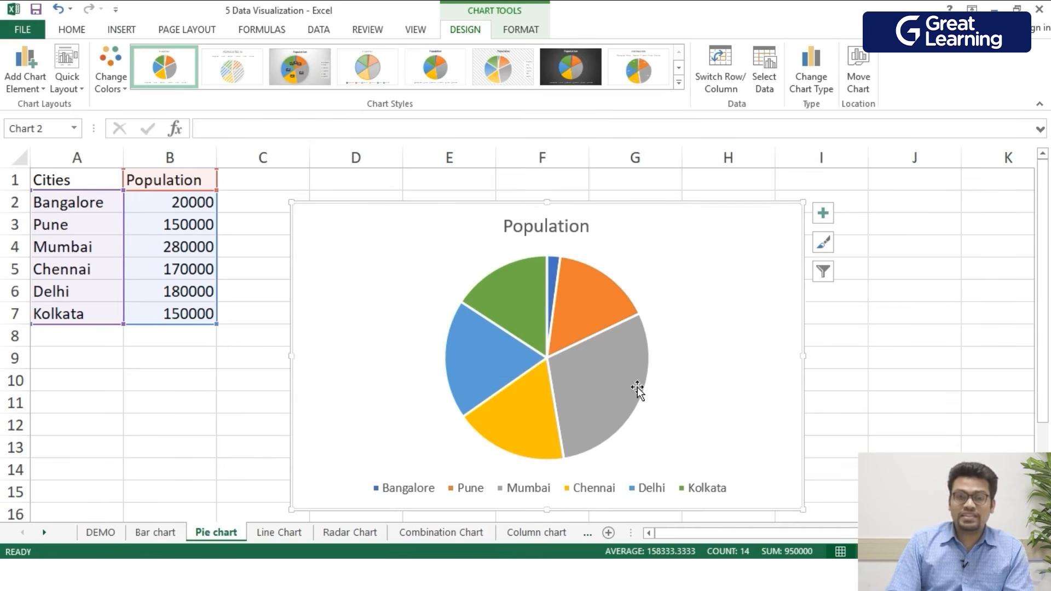
- Add a chart title above the pie and rename it Pie Chart
mouse_move(623, 384)
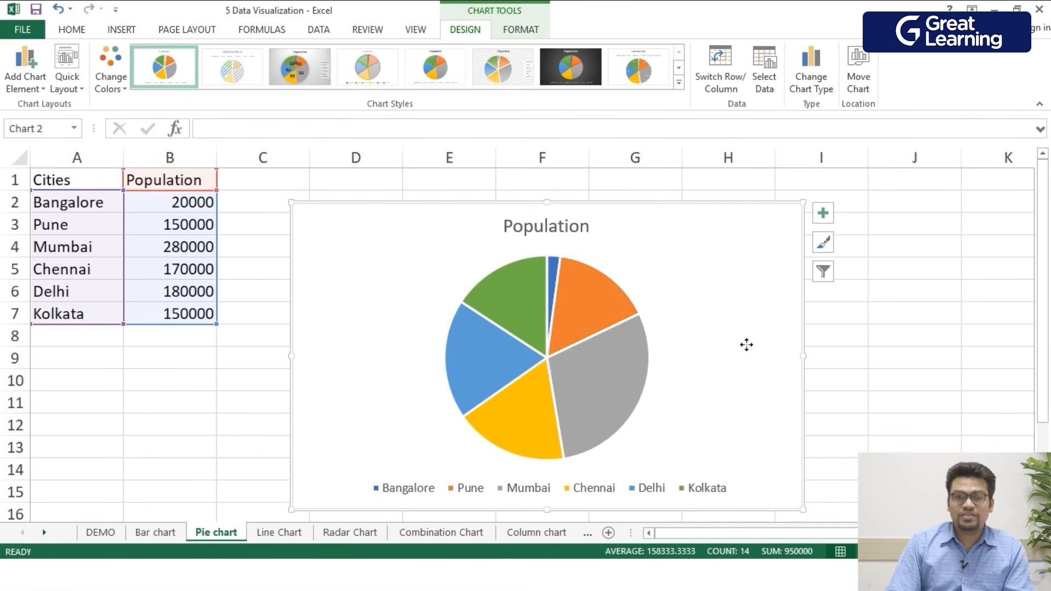
left_click(606, 309)
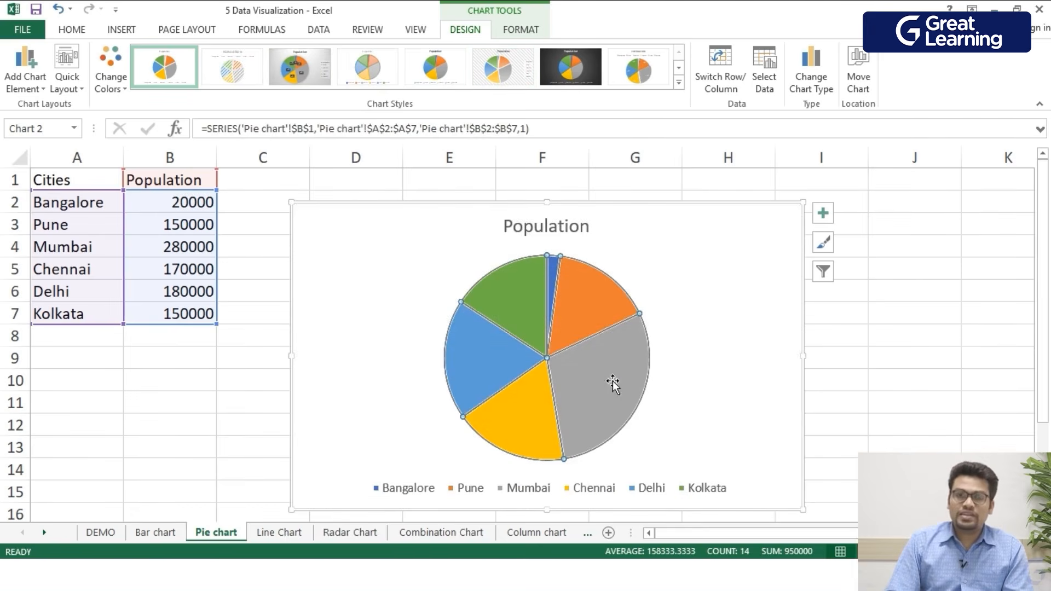
left_click(782, 310)
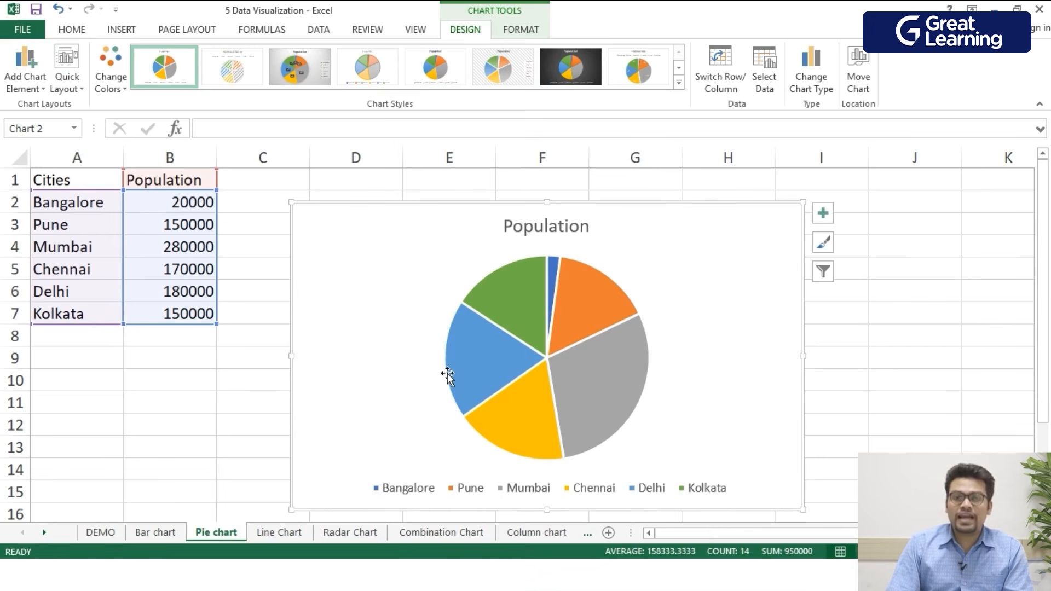
left_click(24, 77)
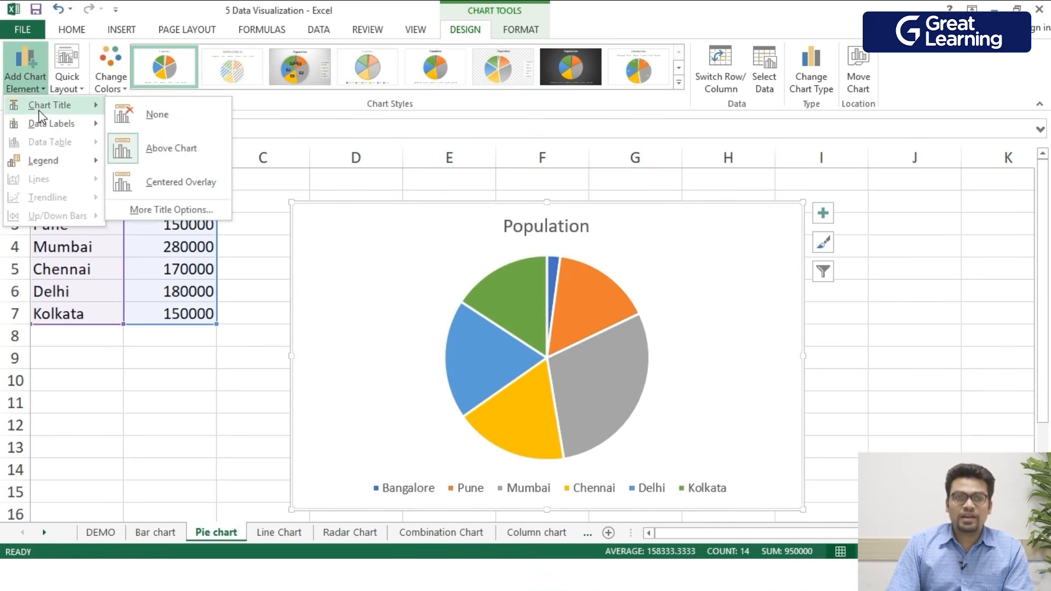
mouse_move(68, 110)
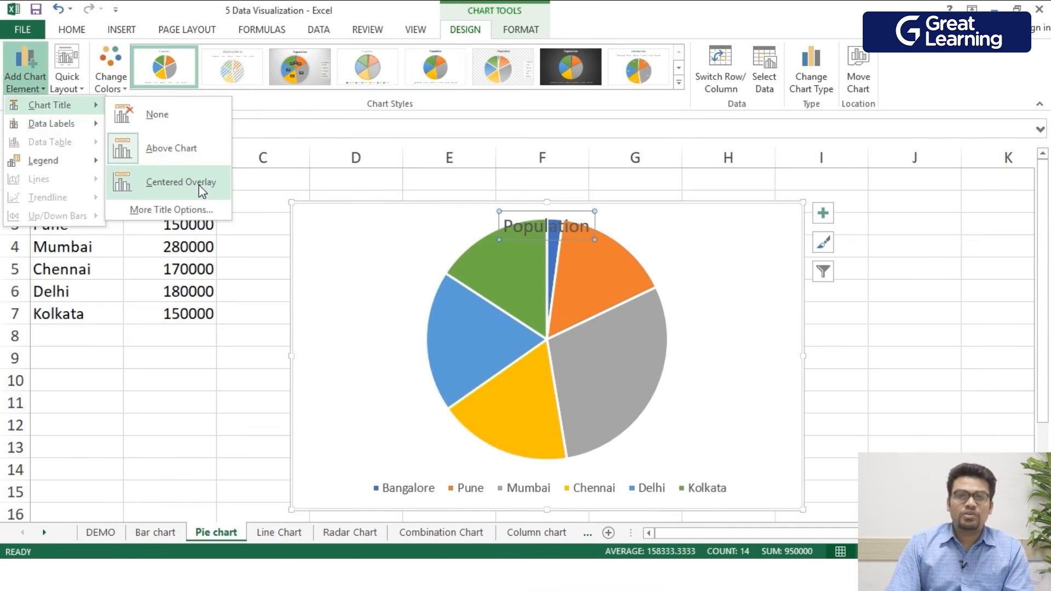
left_click(197, 155)
double_click(559, 228)
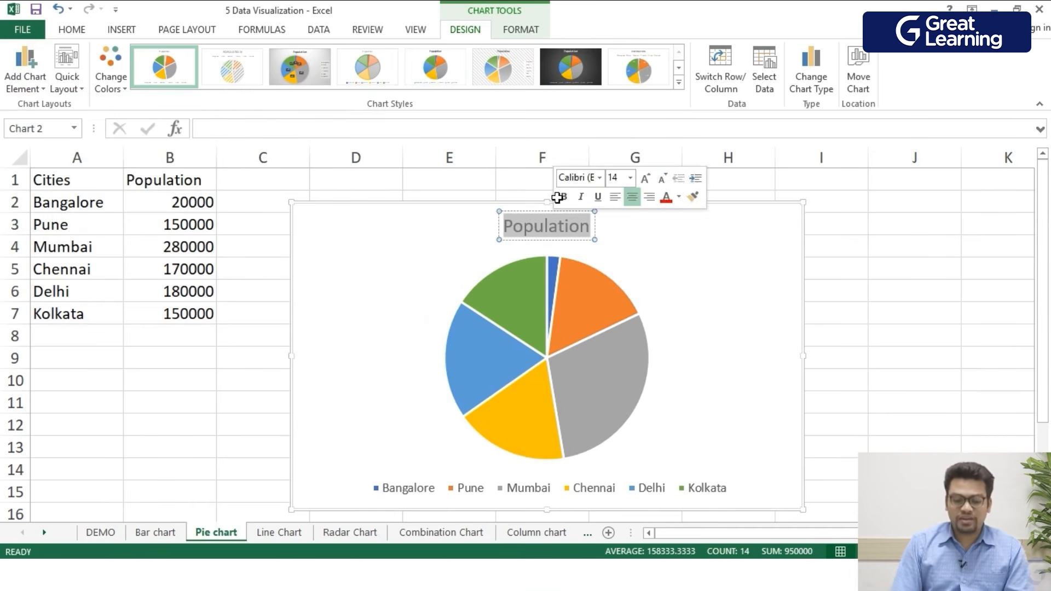
type("Pie Chart")
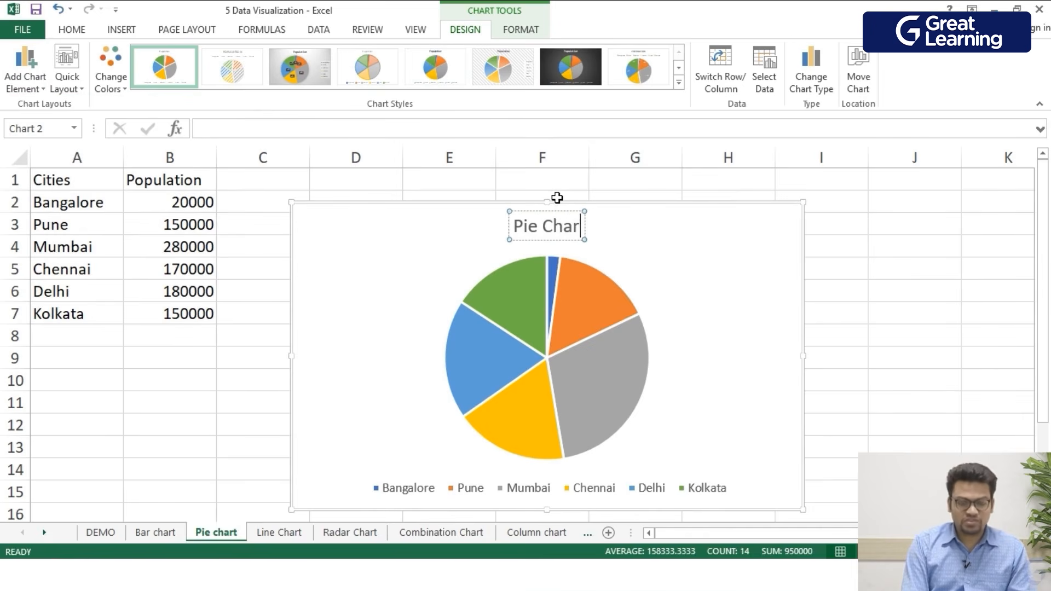
left_click(441, 239)
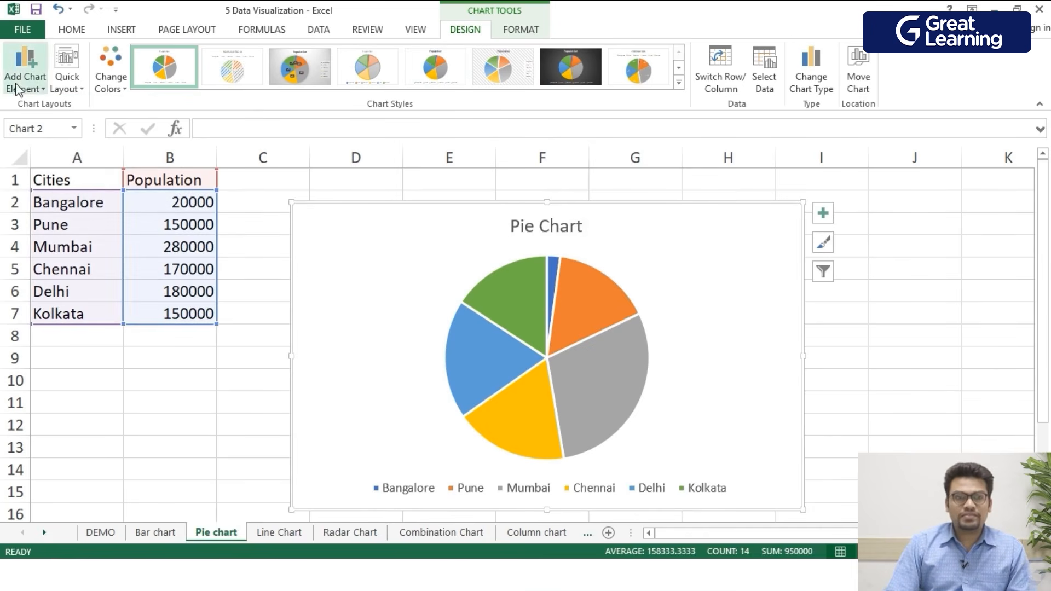
- Add data labels to the pie slices using the Data Callout style
left_click(24, 69)
mouse_move(39, 127)
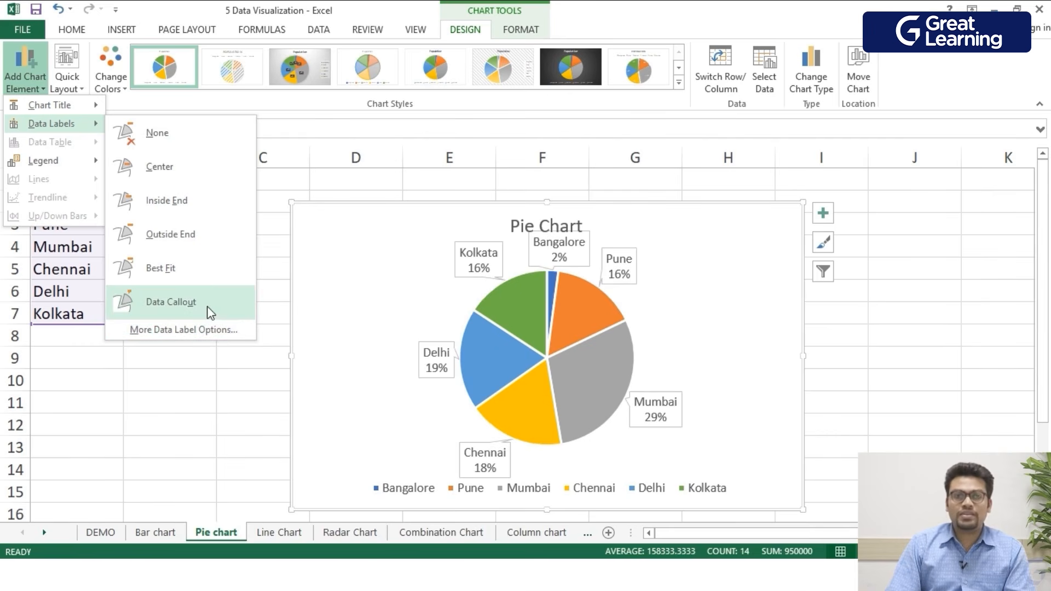
mouse_move(74, 158)
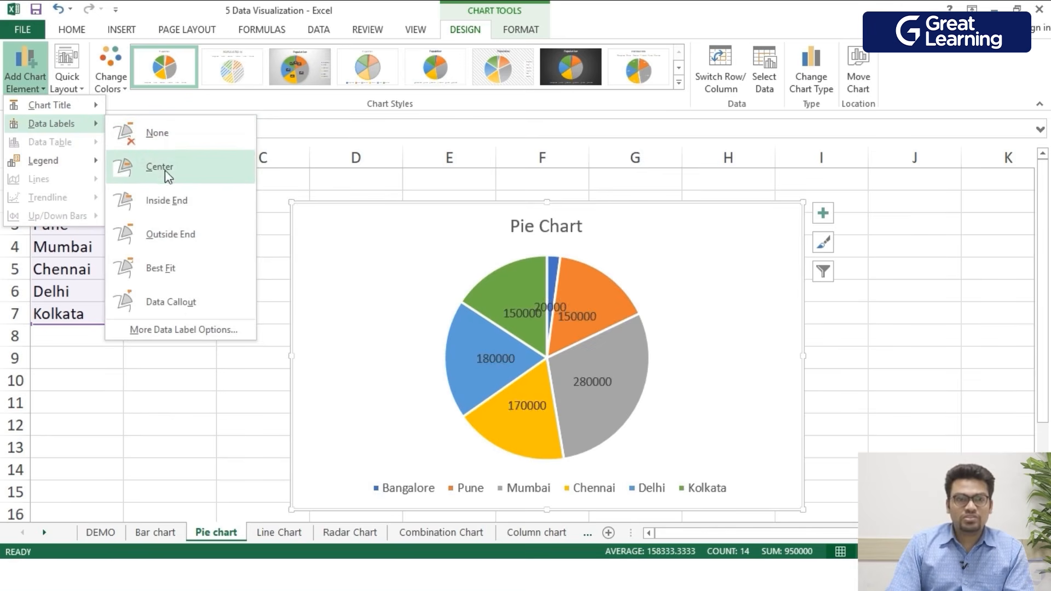
left_click(170, 302)
- Reposition the Kolkata data callout slightly higher above its slice
left_click(477, 272)
left_click_drag(477, 272, 471, 246)
left_click(507, 302)
left_click_drag(548, 323, 497, 269)
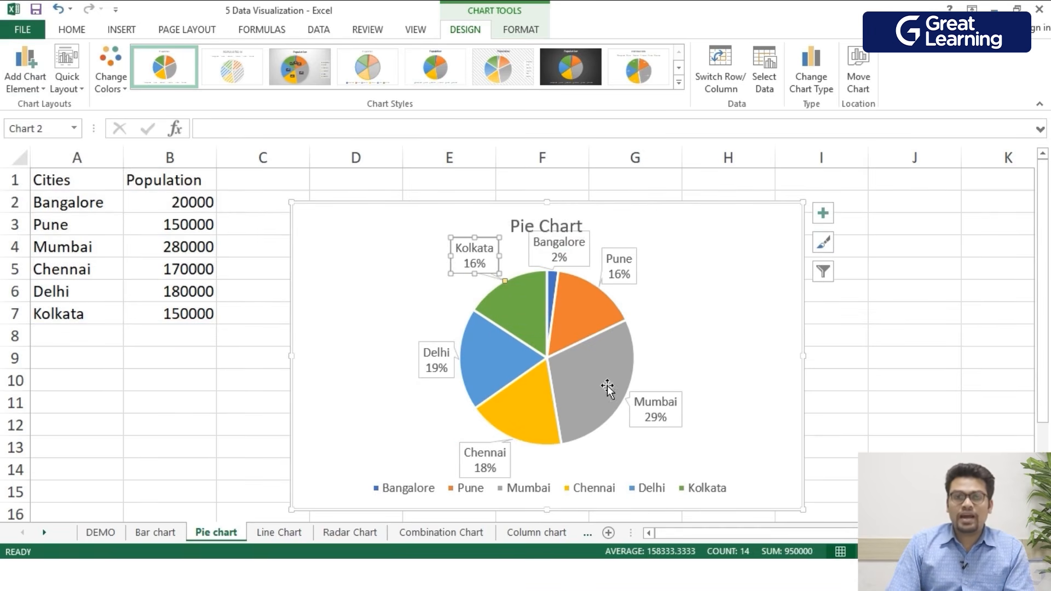
- Try exploding the pie slices apart, then undo the explosion
left_click(613, 386)
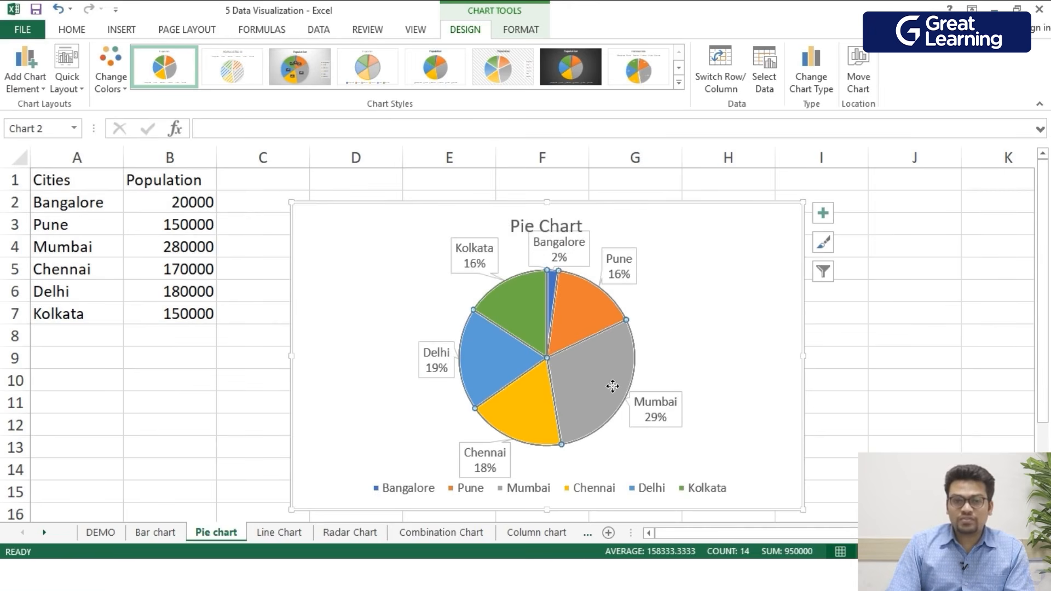
mouse_move(614, 387)
left_mouse_down()
mouse_move(638, 353)
mouse_move(723, 422)
mouse_move(630, 372)
left_mouse_up()
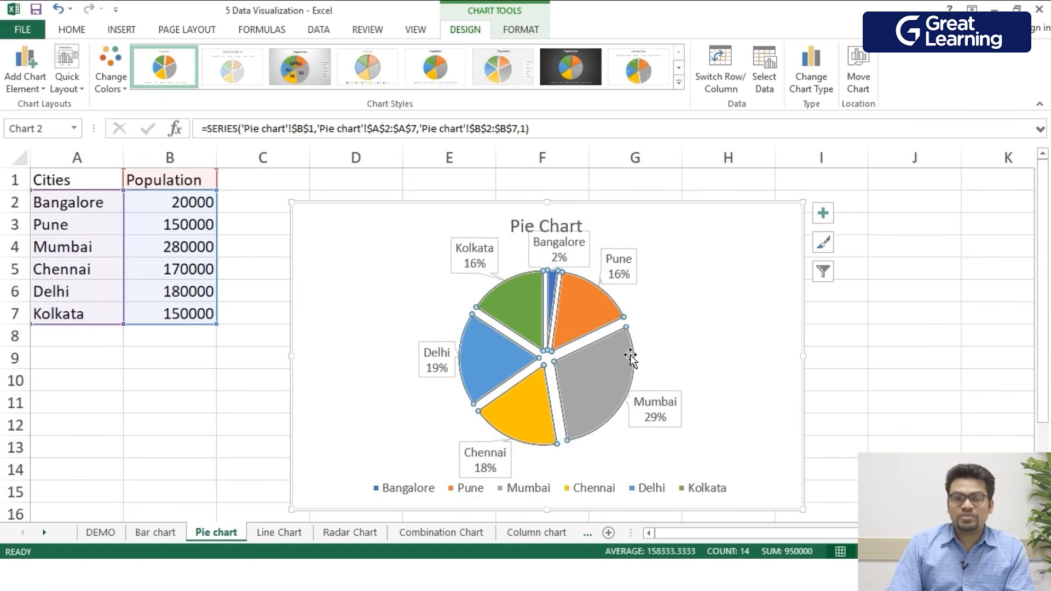
left_click(597, 375)
left_click_drag(597, 376, 629, 387)
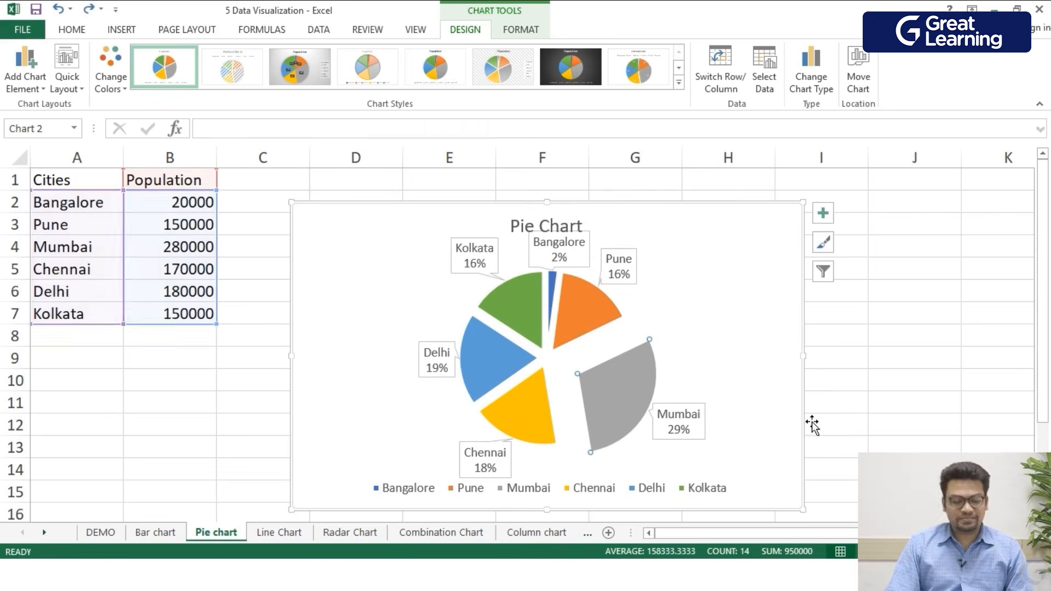
key("ctrl+z")
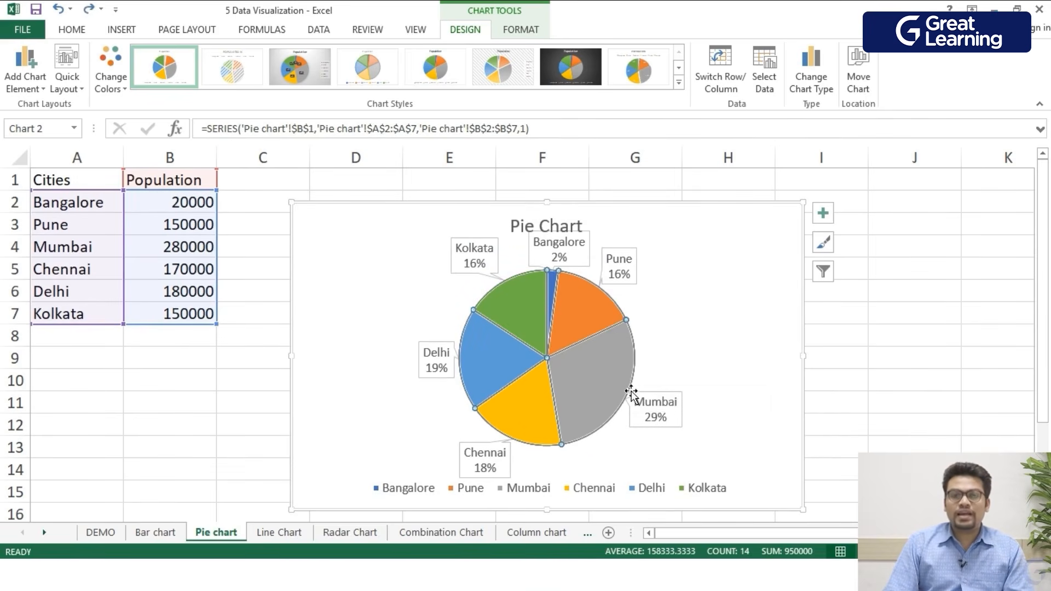
- Pull the Mumbai slice out from the rest of the pie
mouse_move(618, 402)
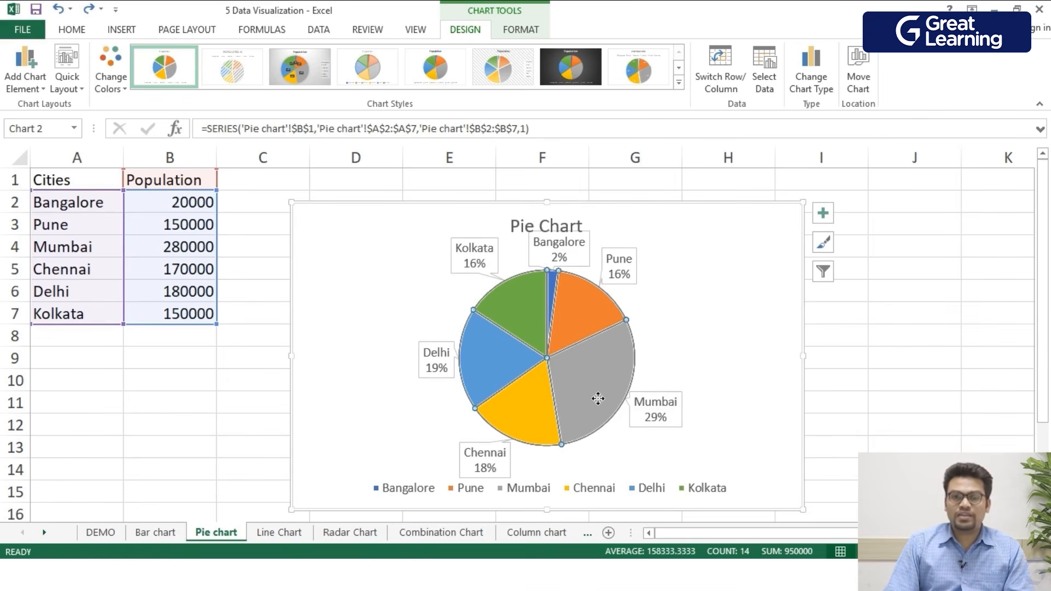
mouse_move(598, 399)
left_mouse_down()
mouse_move(753, 440)
mouse_move(604, 383)
left_mouse_up()
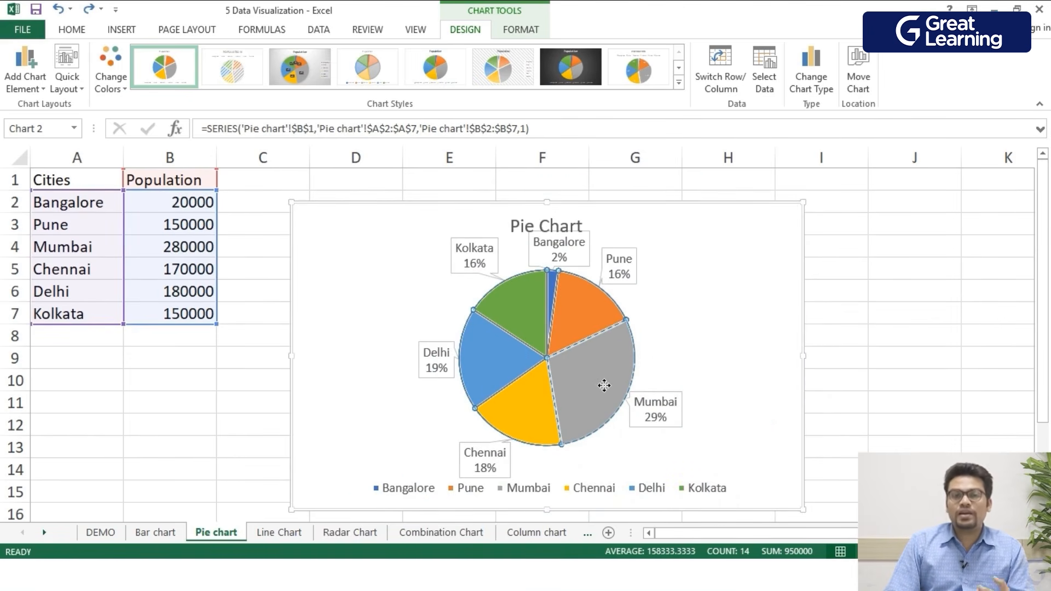
left_click_drag(604, 386, 609, 387)
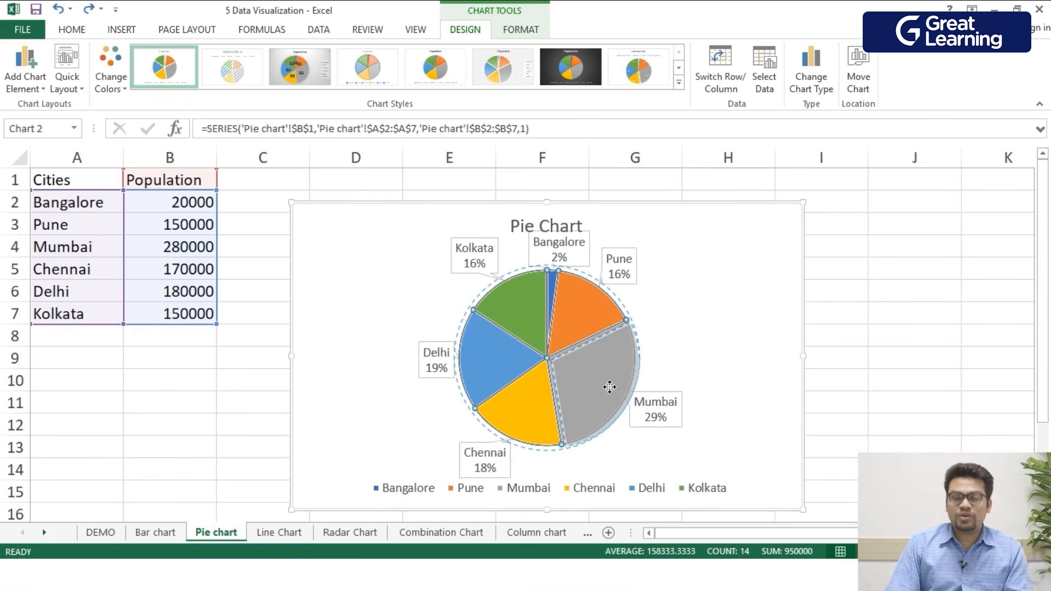
left_click_drag(609, 387, 611, 389)
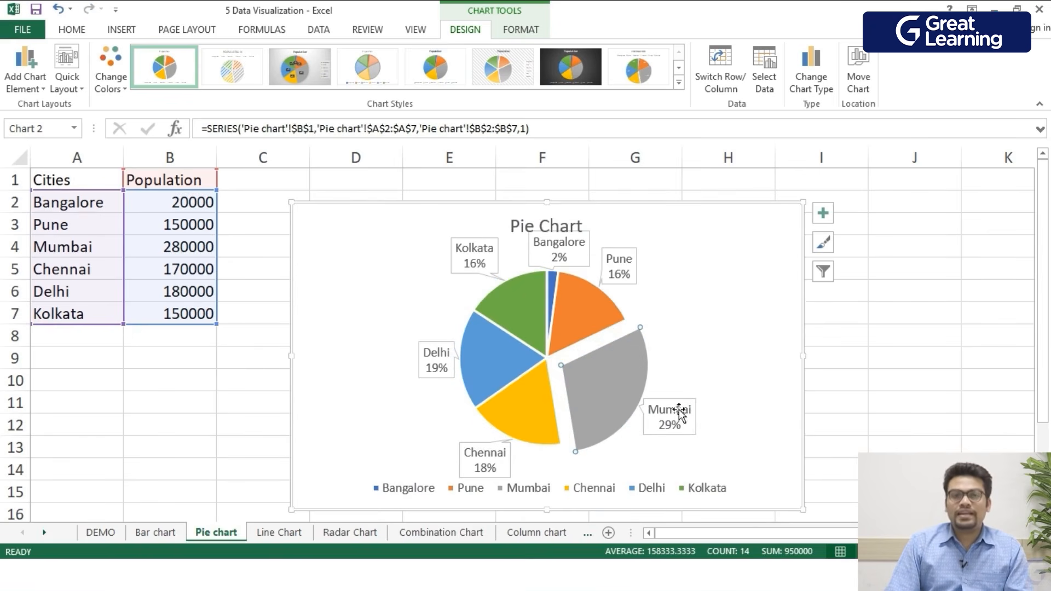
left_click(742, 315)
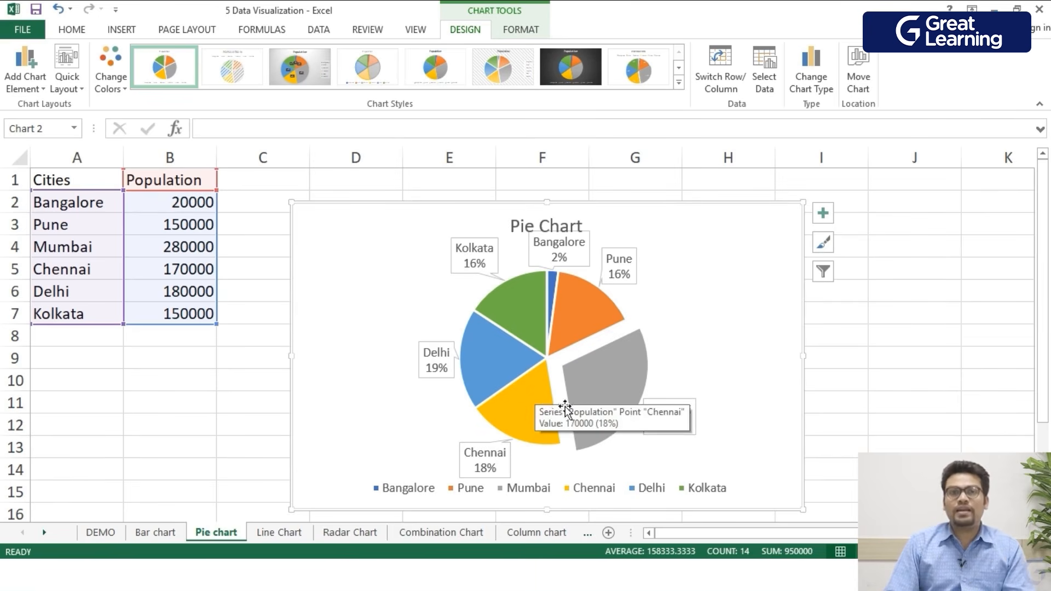
mouse_move(629, 415)
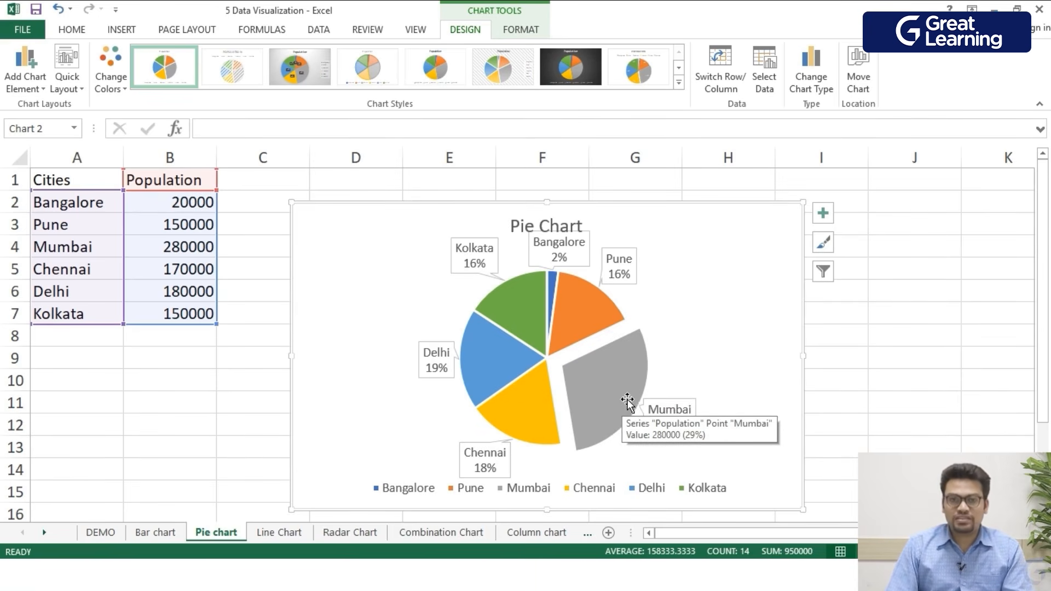
- On the Line Chart sheet, insert a 2-D line with markers chart from the months and Pune data in A1:B12
left_click(284, 530)
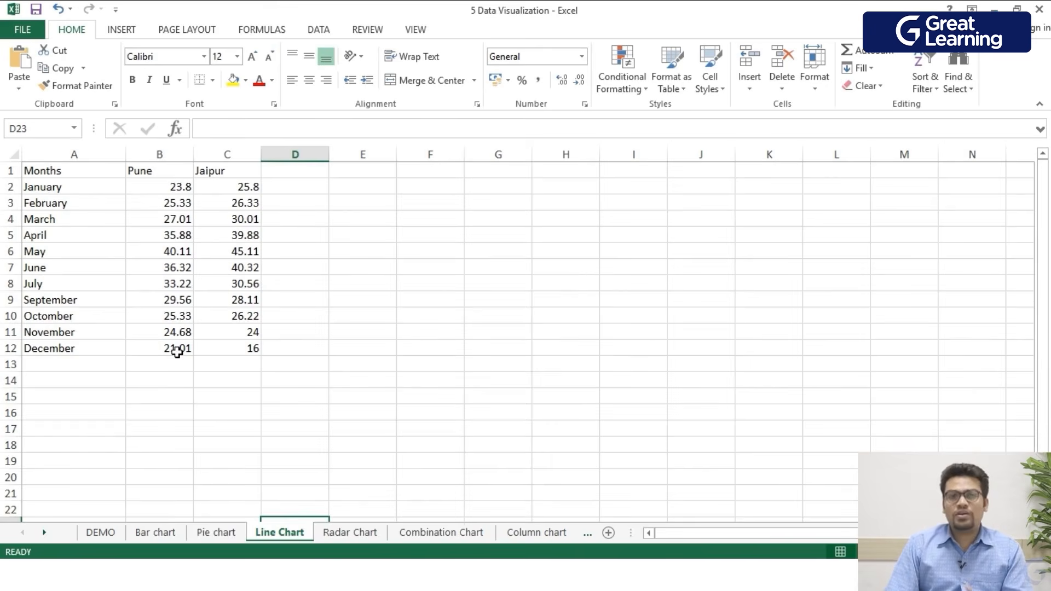
left_click_drag(184, 350, 48, 172)
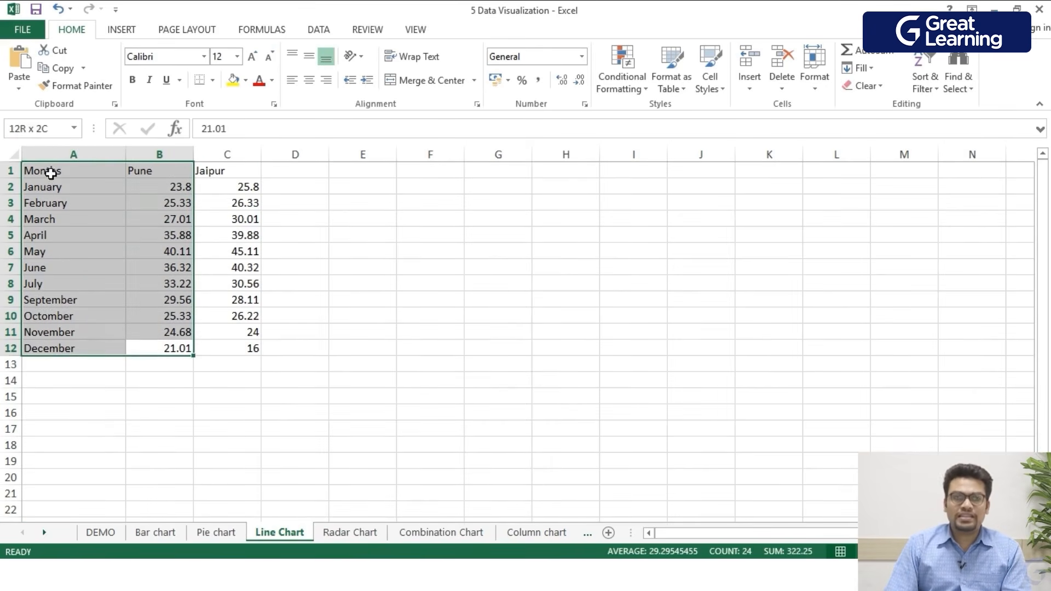
left_click(121, 31)
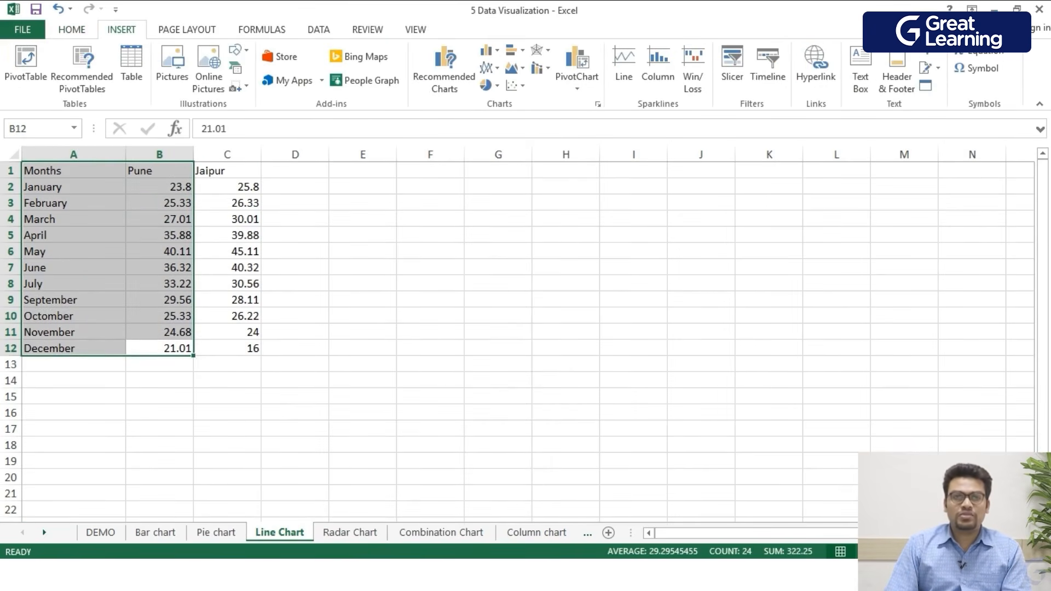
left_click(487, 67)
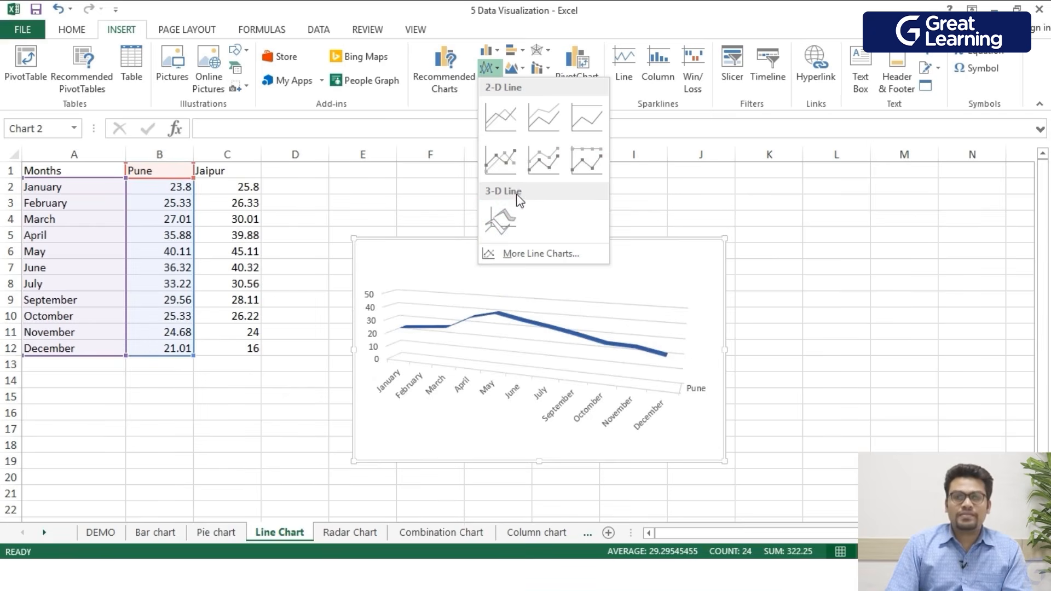
left_click(510, 164)
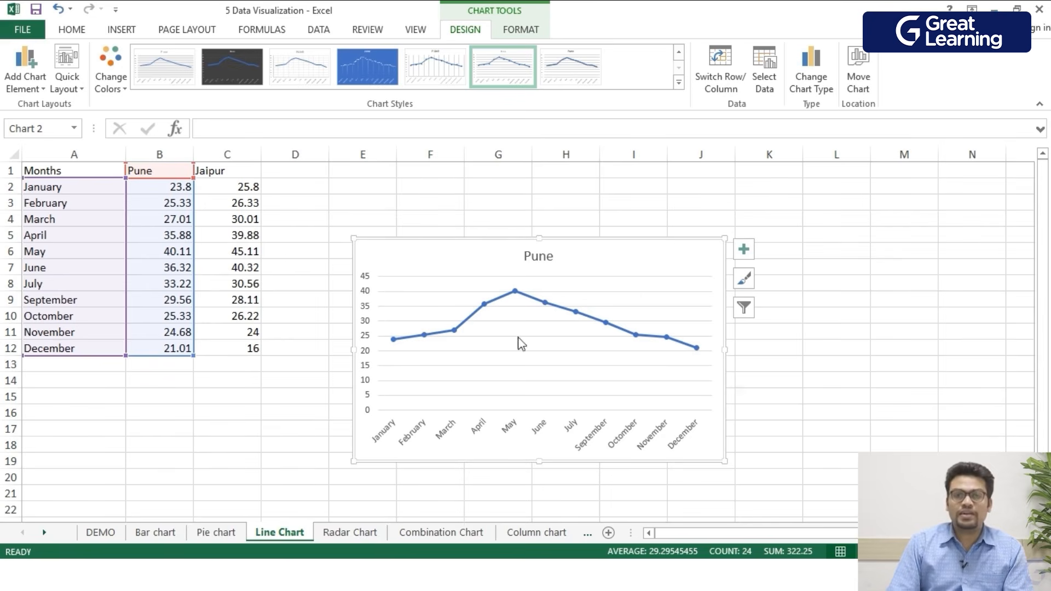
- Set the line colour of the segment ending at the June data point to black
left_click(529, 296)
left_click(536, 305)
double_click(544, 302)
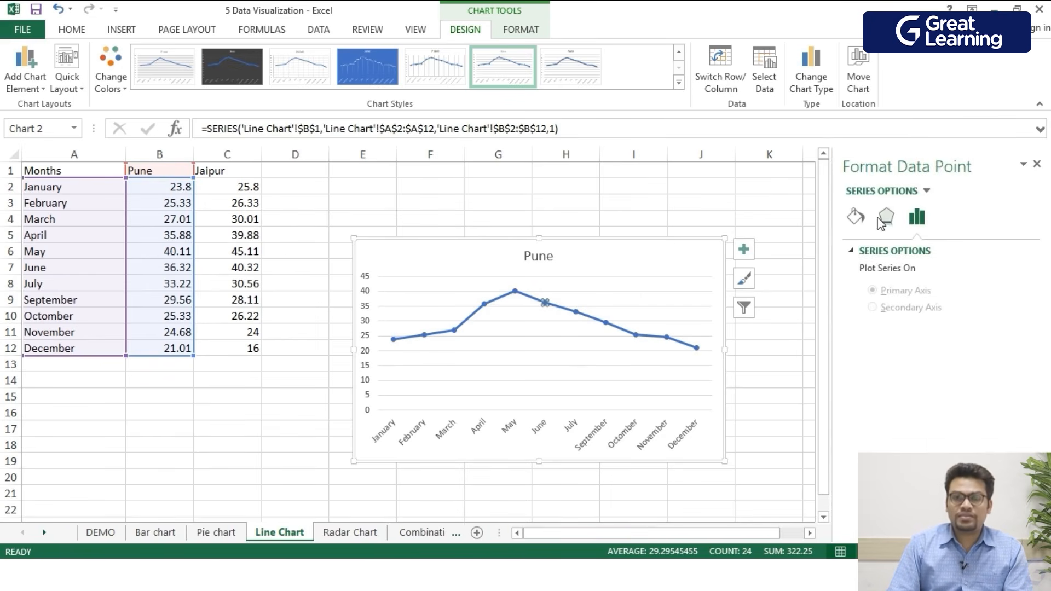
left_click(856, 216)
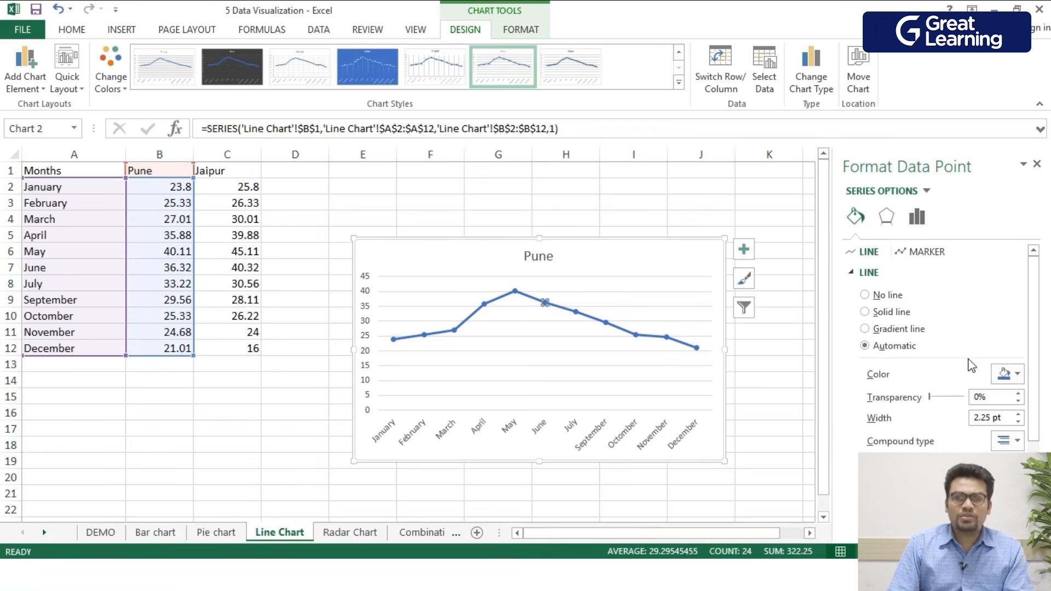
left_click(998, 375)
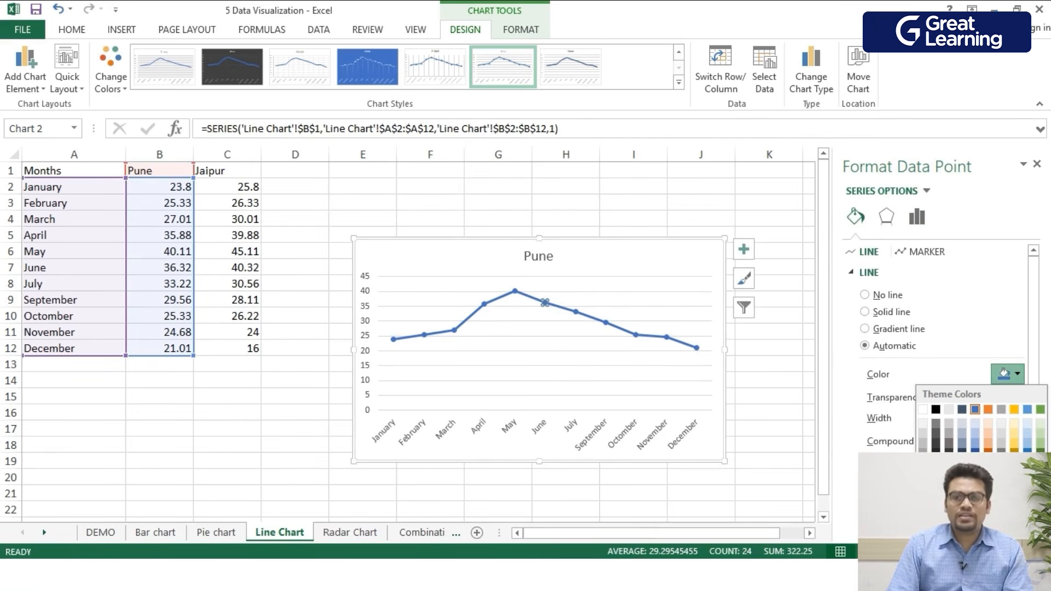
left_click(935, 408)
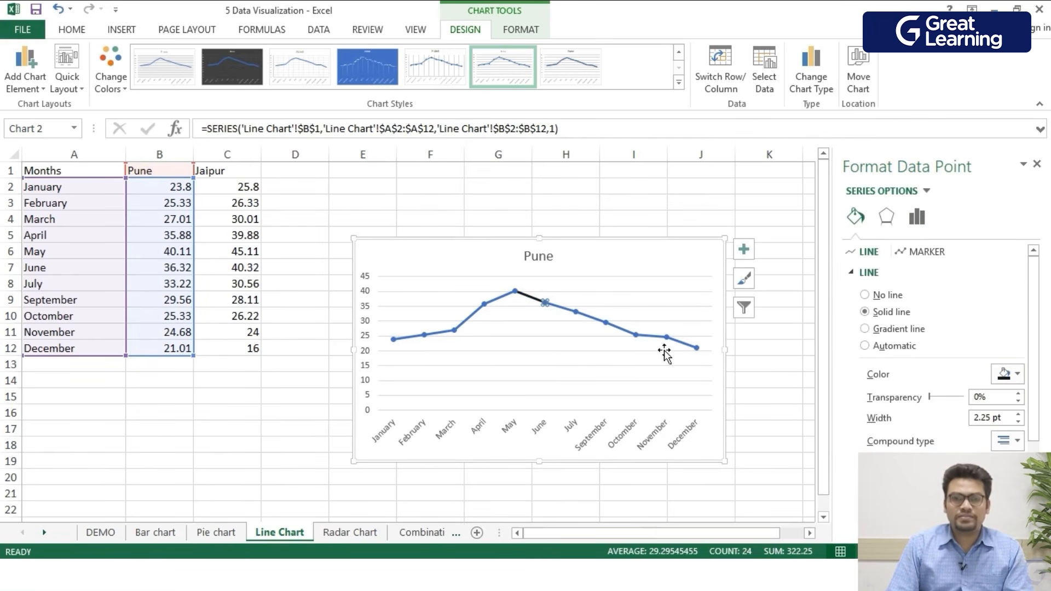
left_click(567, 319)
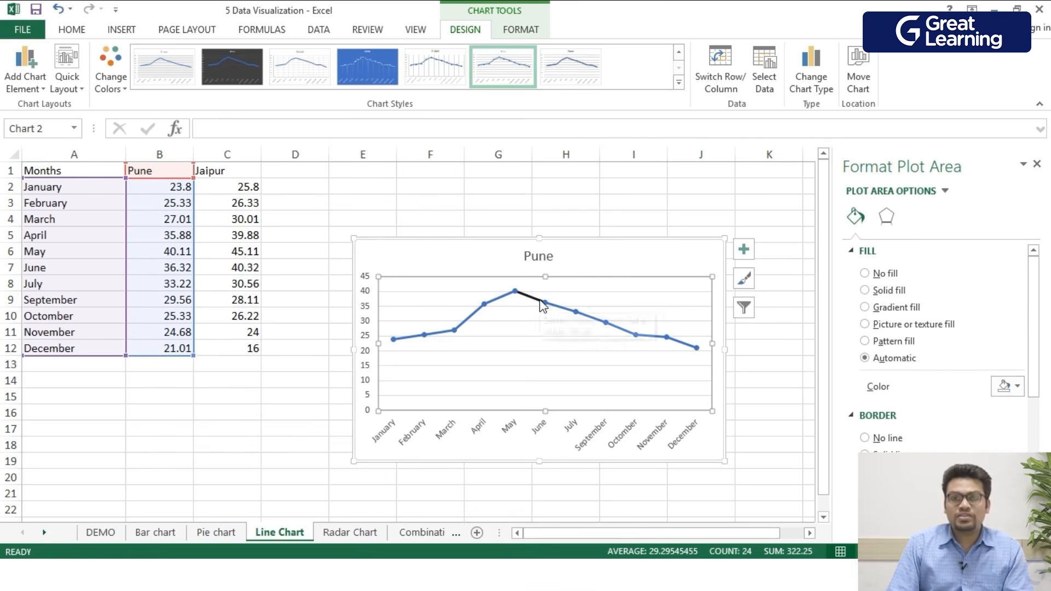
- Set the colour of the entire Pune line to black
left_click(603, 324)
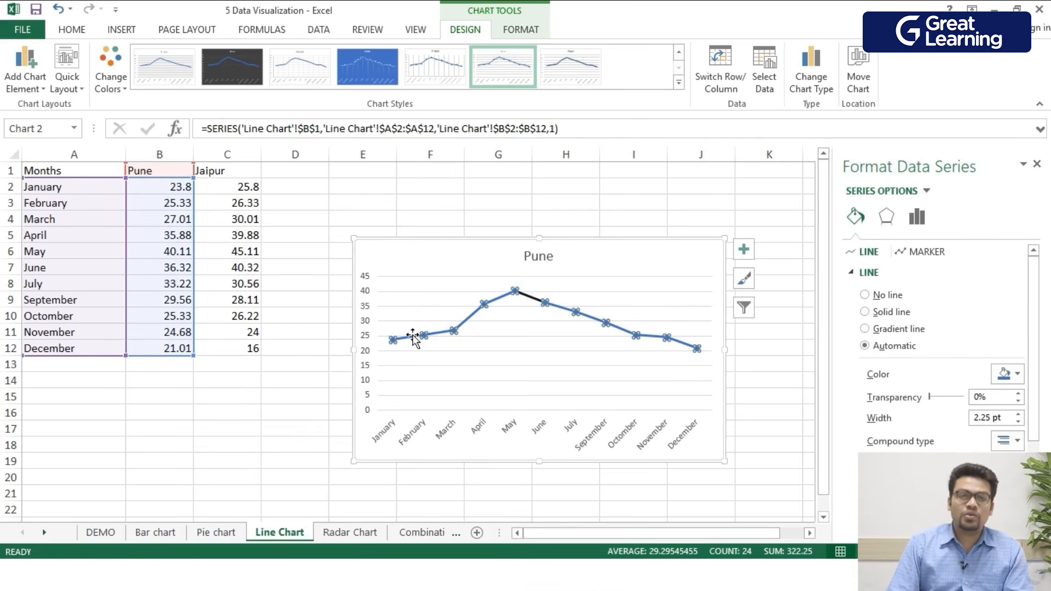
left_click(1010, 376)
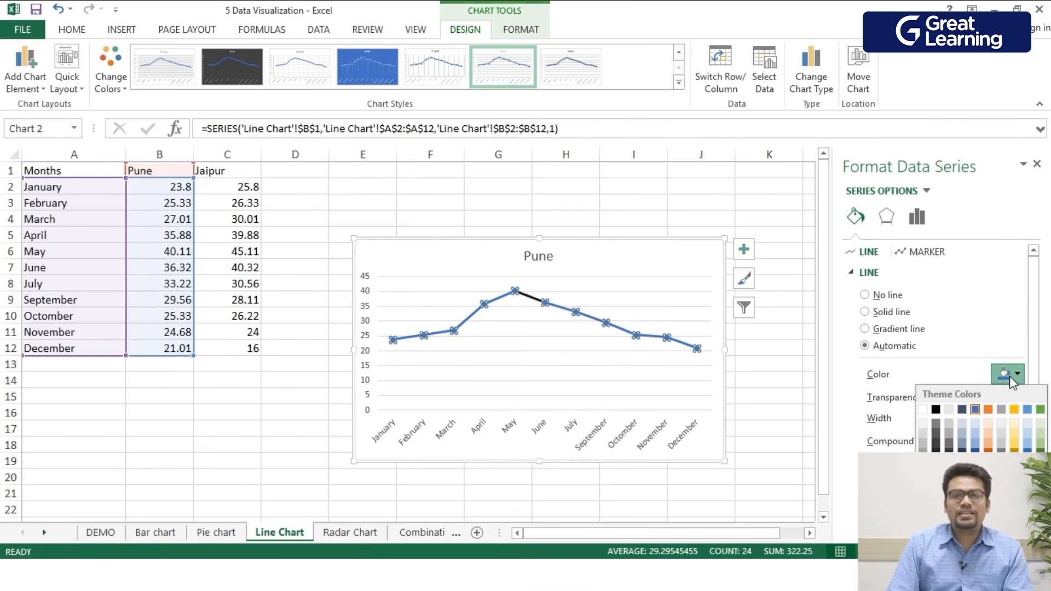
left_click(936, 410)
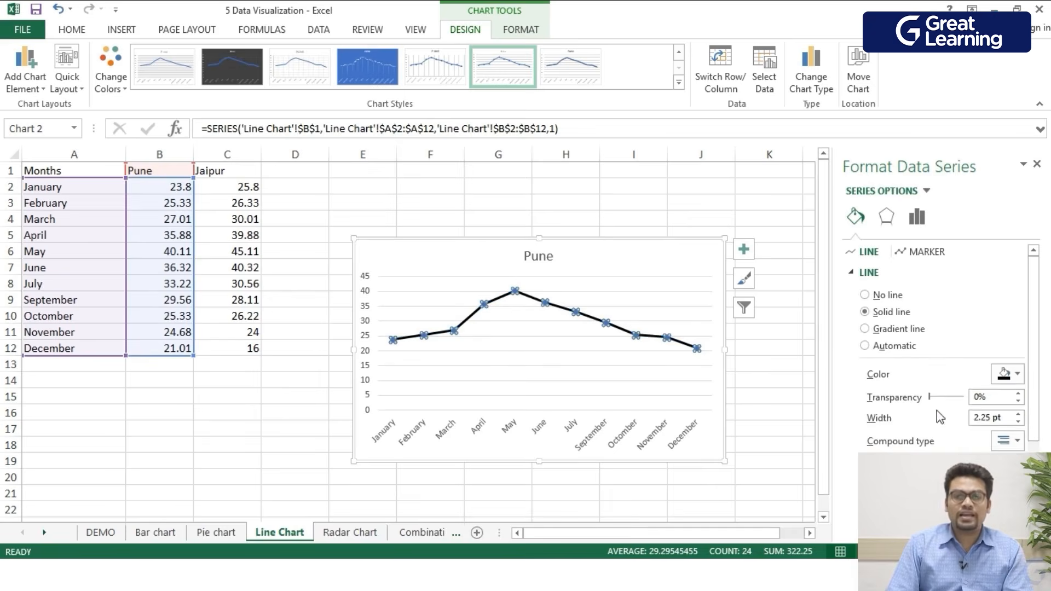
- Set the fill colour of the line's data markers to Orange
left_click(598, 380)
scroll(469, 418, "up", 4)
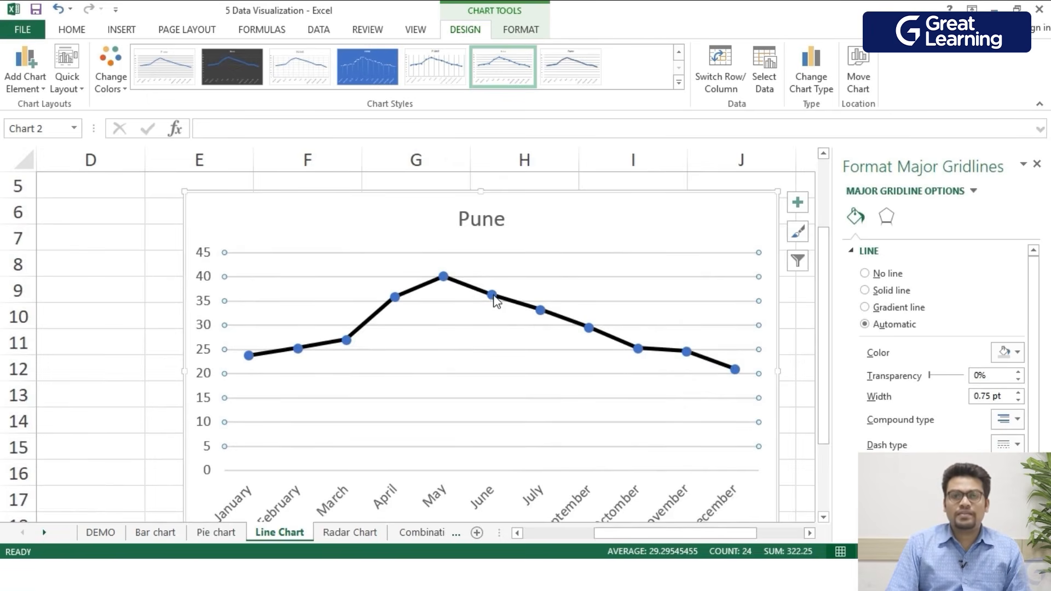
left_click(494, 299)
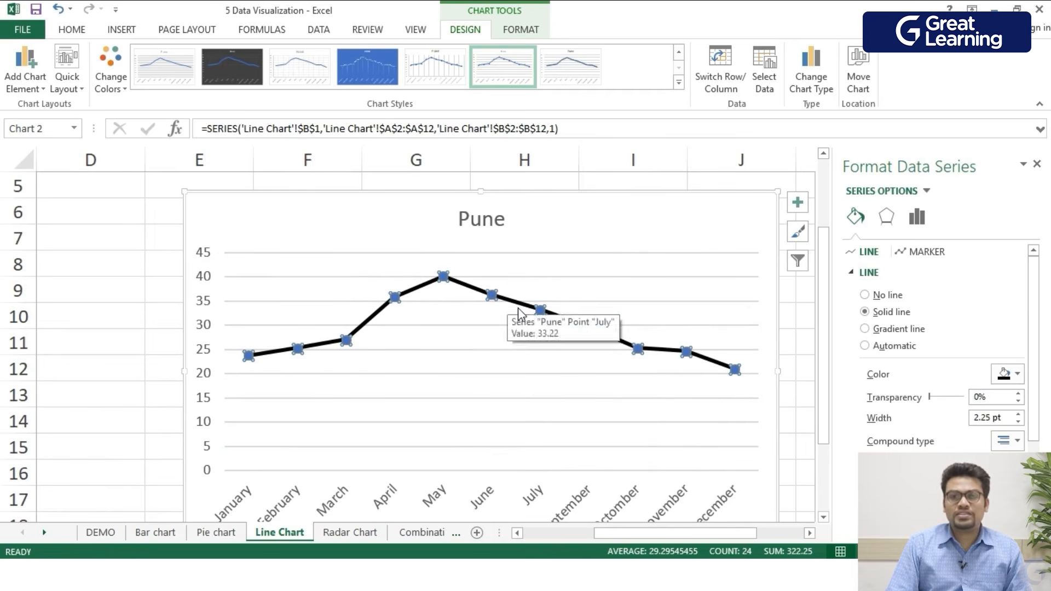
left_click(926, 252)
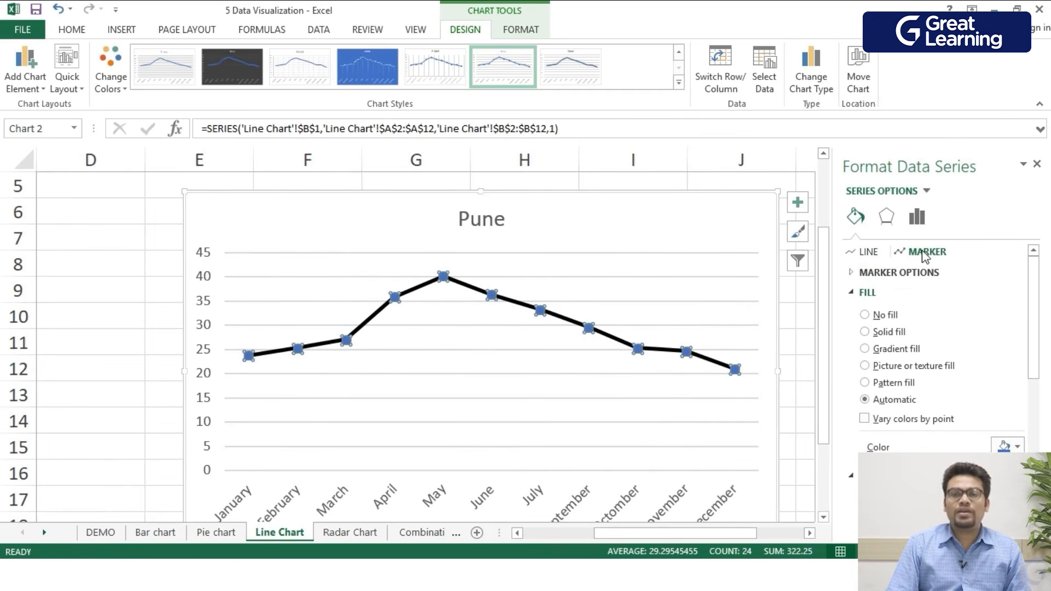
left_click(1010, 446)
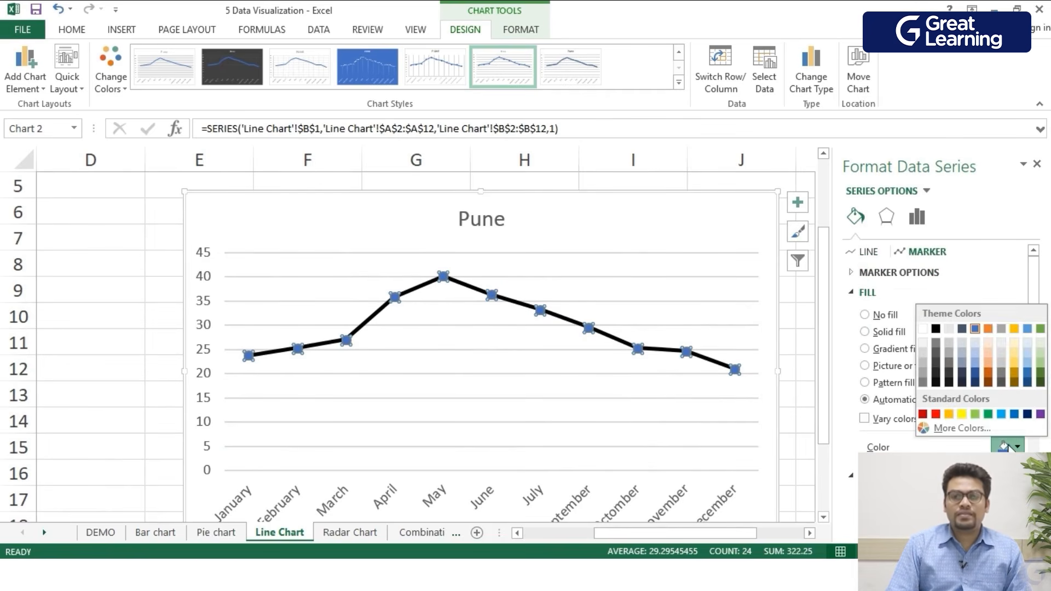
left_click(949, 414)
left_click(575, 422)
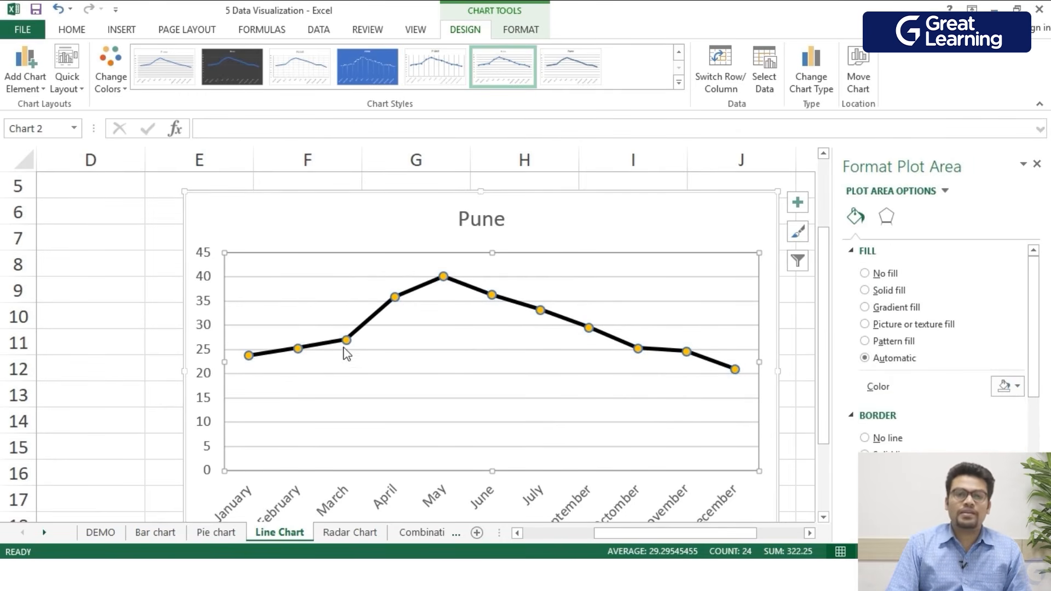
scroll(614, 355, "down", 2)
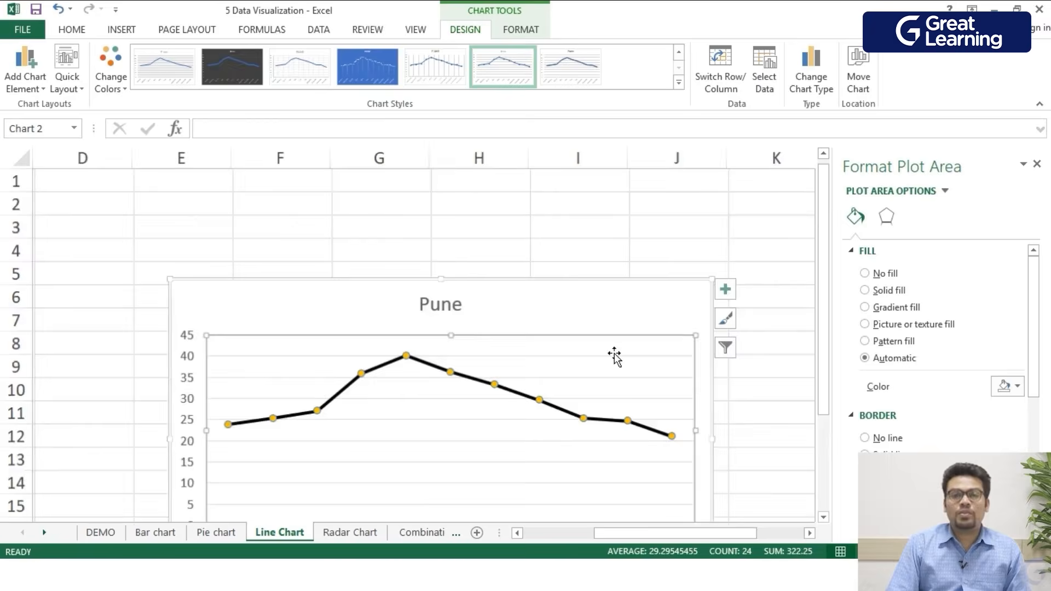
scroll(615, 356, "down", 3)
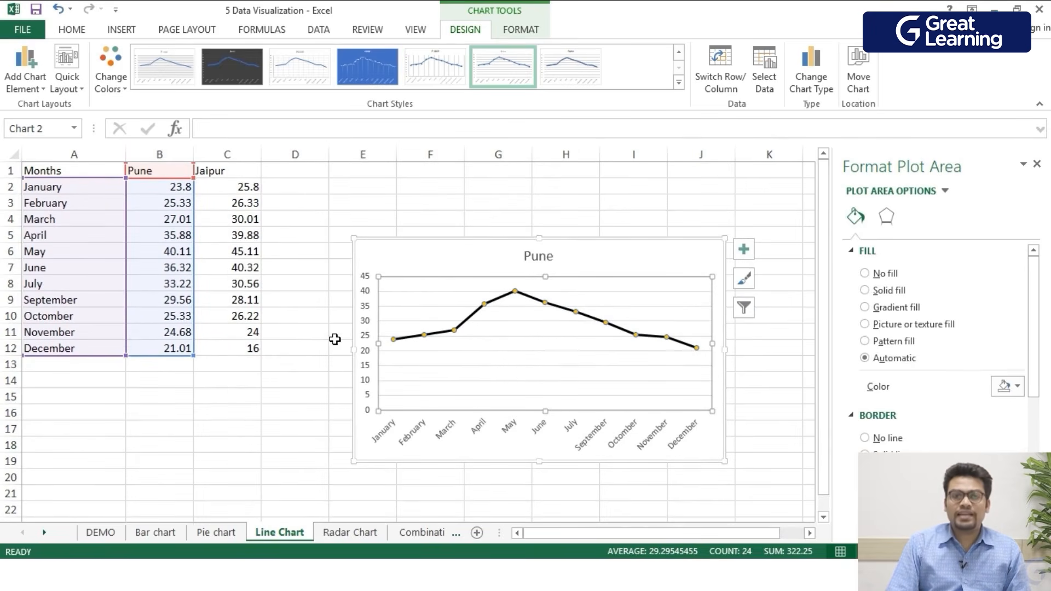
left_click(32, 79)
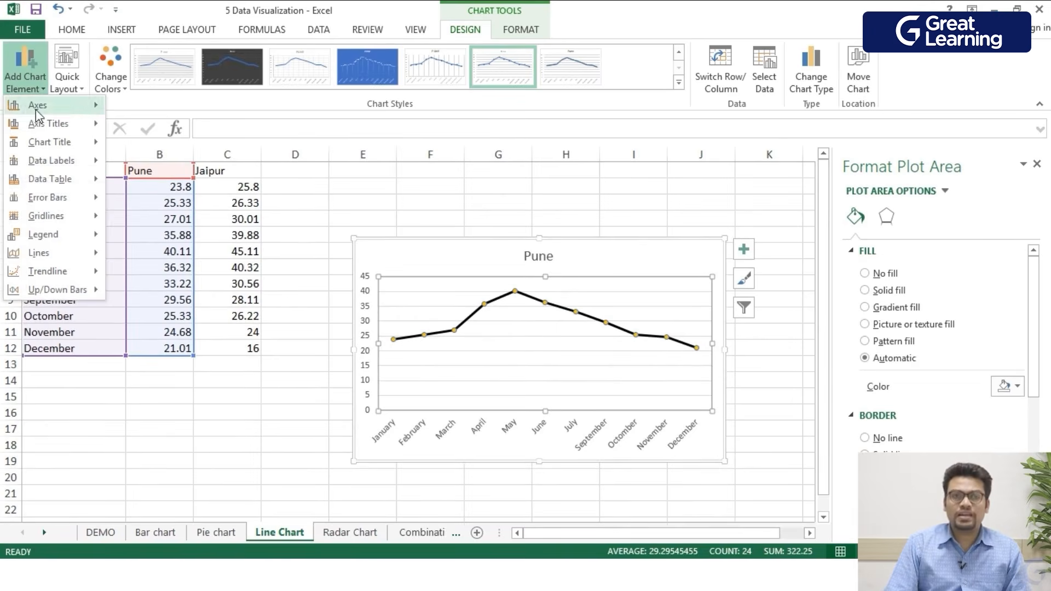
mouse_move(52, 177)
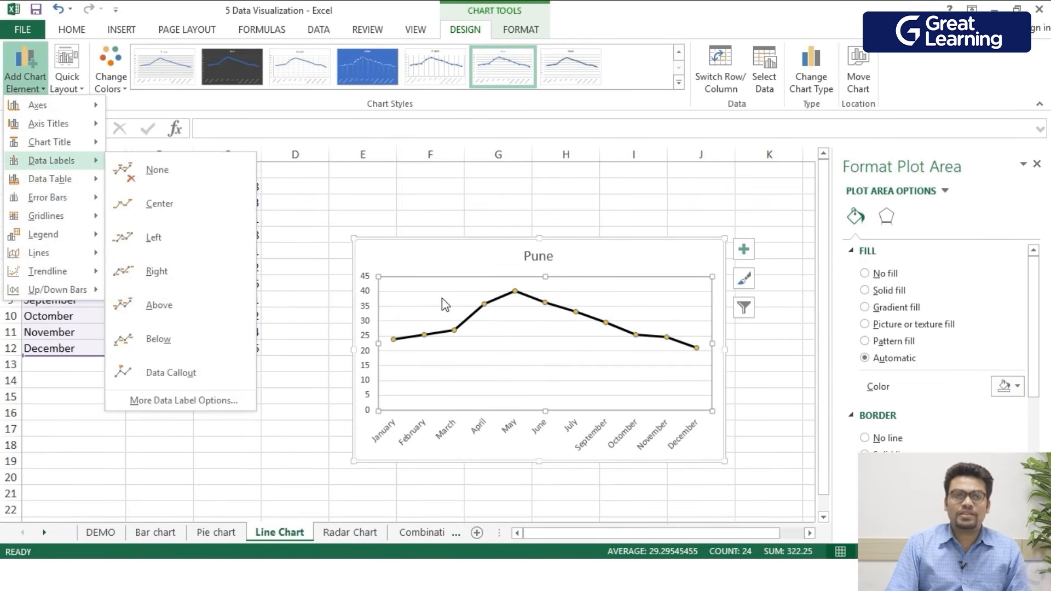
left_click(489, 331)
- Insert a 2-D line with markers chart from the months, Pune and Jaipur data in A1:C12
left_click_drag(258, 352, 72, 175)
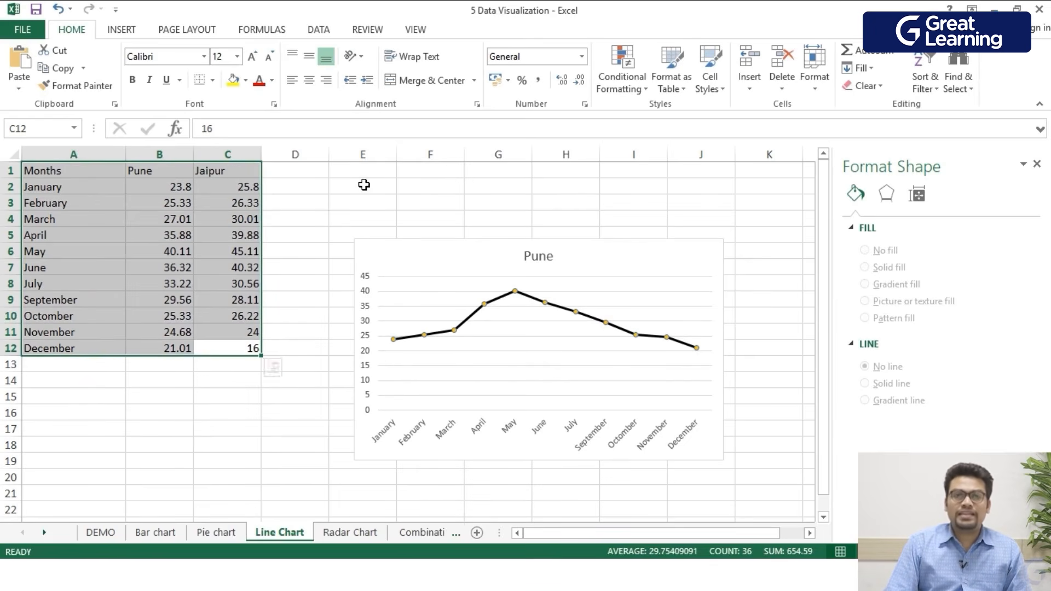
left_click(137, 31)
left_click(497, 70)
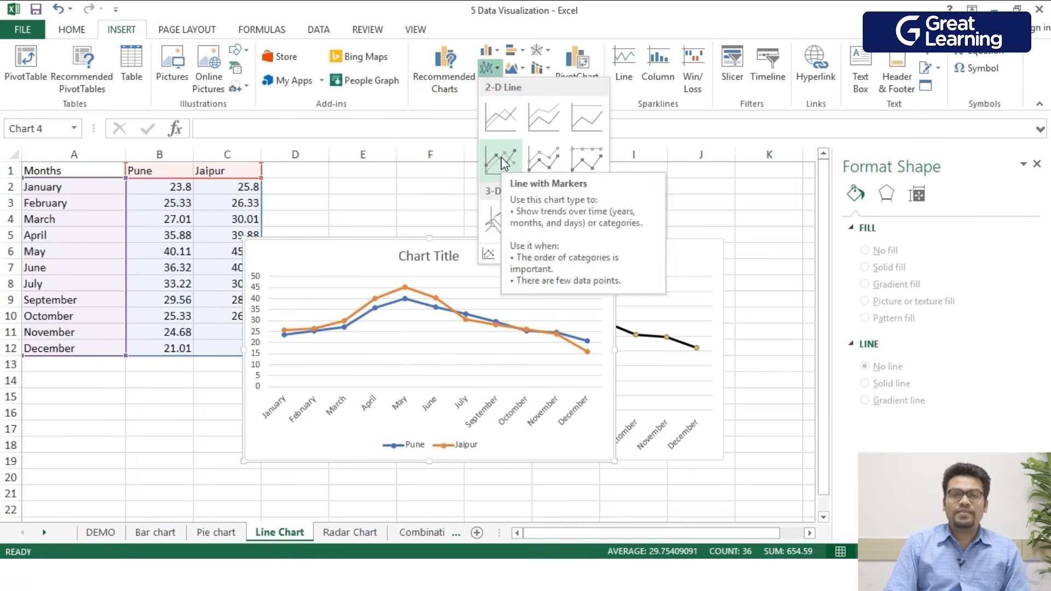
left_click(501, 157)
- Move the new Pune and Jaipur line chart below the Pune chart
scroll(528, 219, "down", 1)
left_click_drag(528, 219, 636, 462)
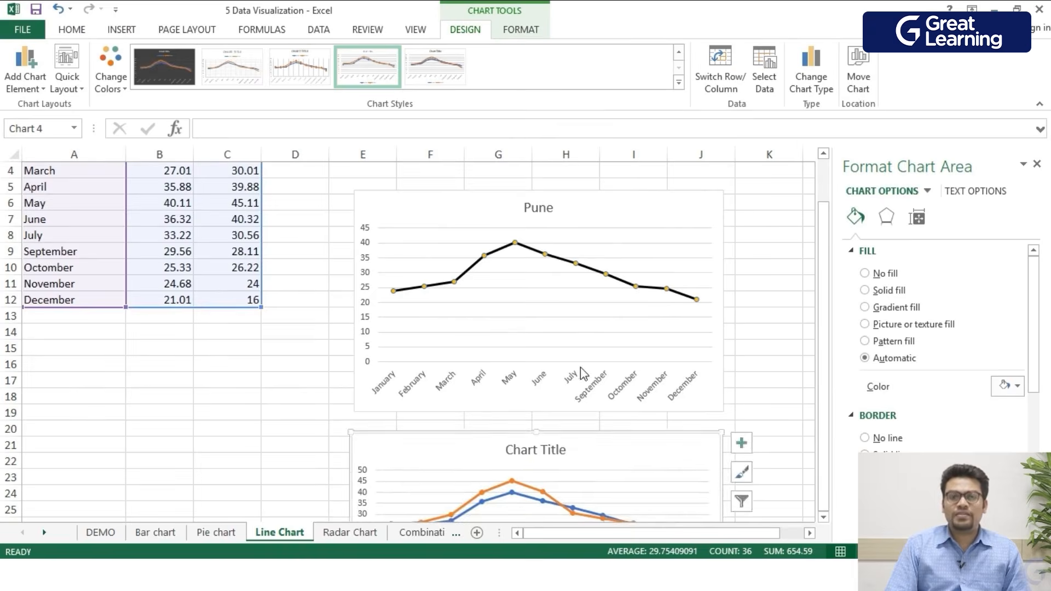
scroll(584, 375, "down", 5)
scroll(581, 363, "up", 2, "ctrl")
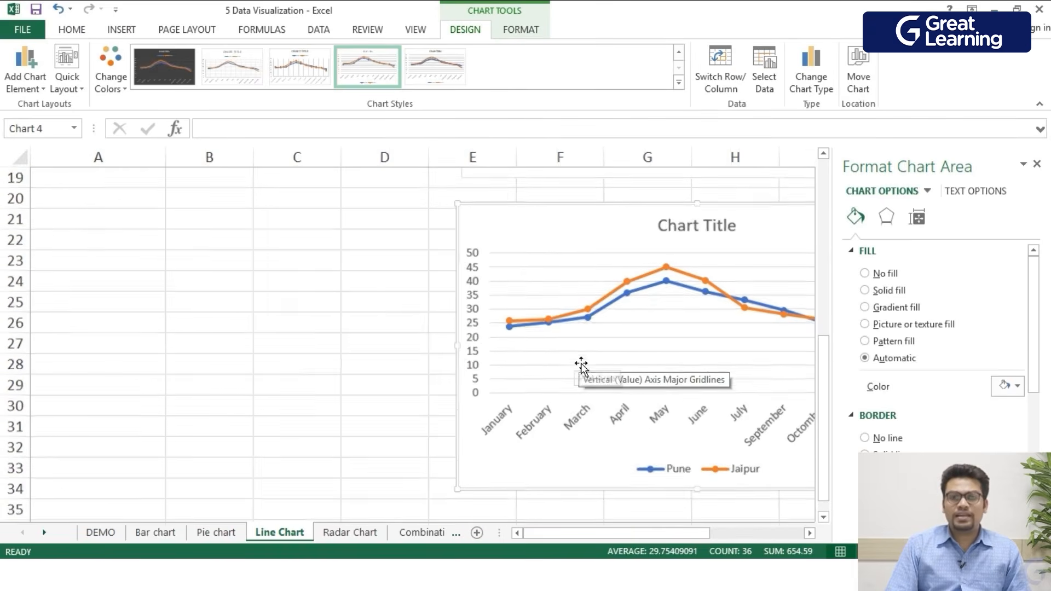
left_click_drag(582, 532, 629, 521)
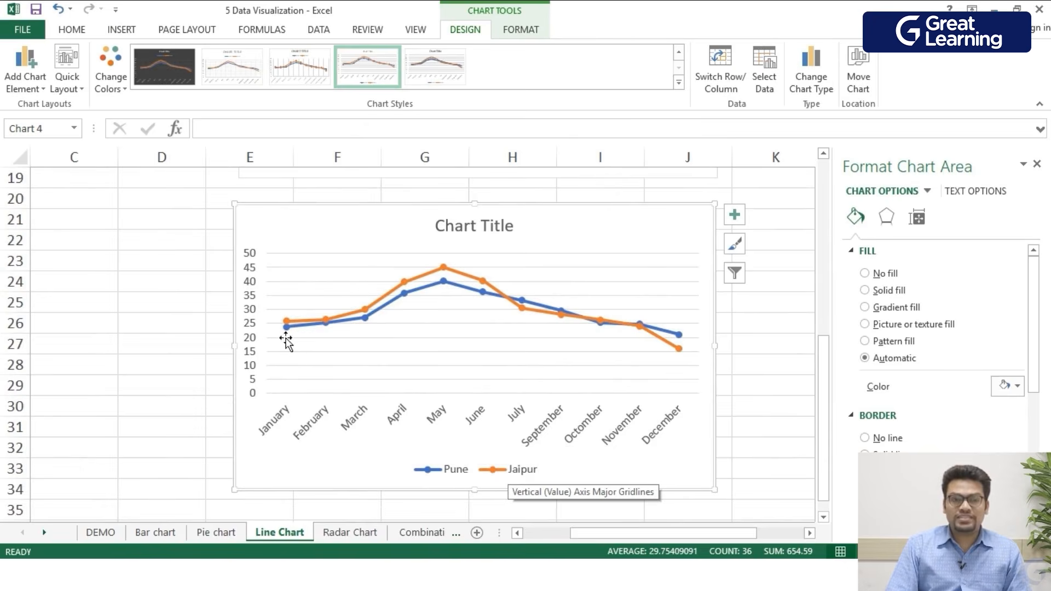
scroll(380, 347, "up", 1, "ctrl")
left_click_drag(570, 537, 641, 534)
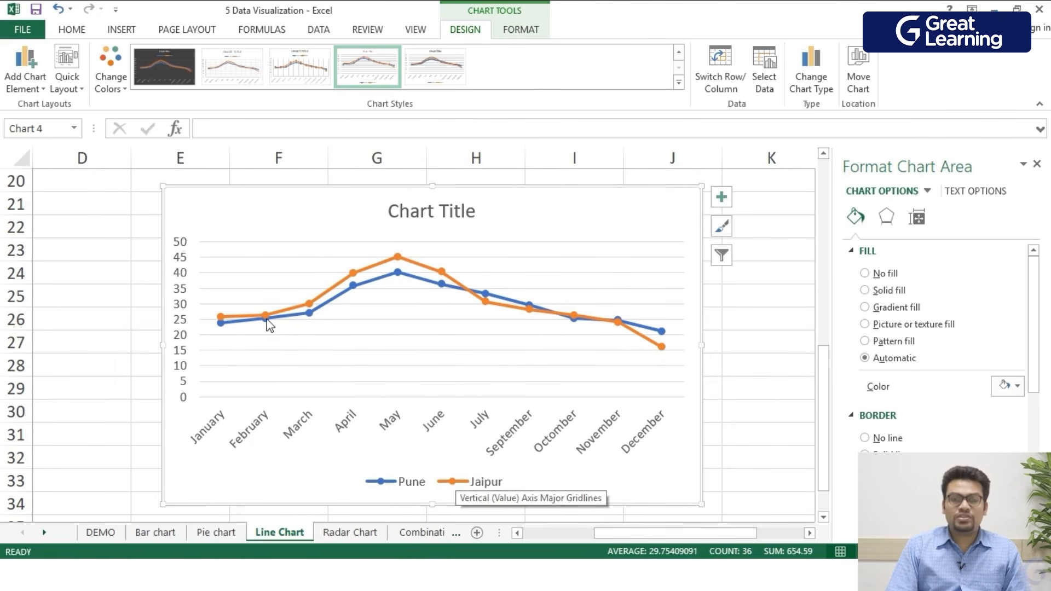
mouse_move(393, 261)
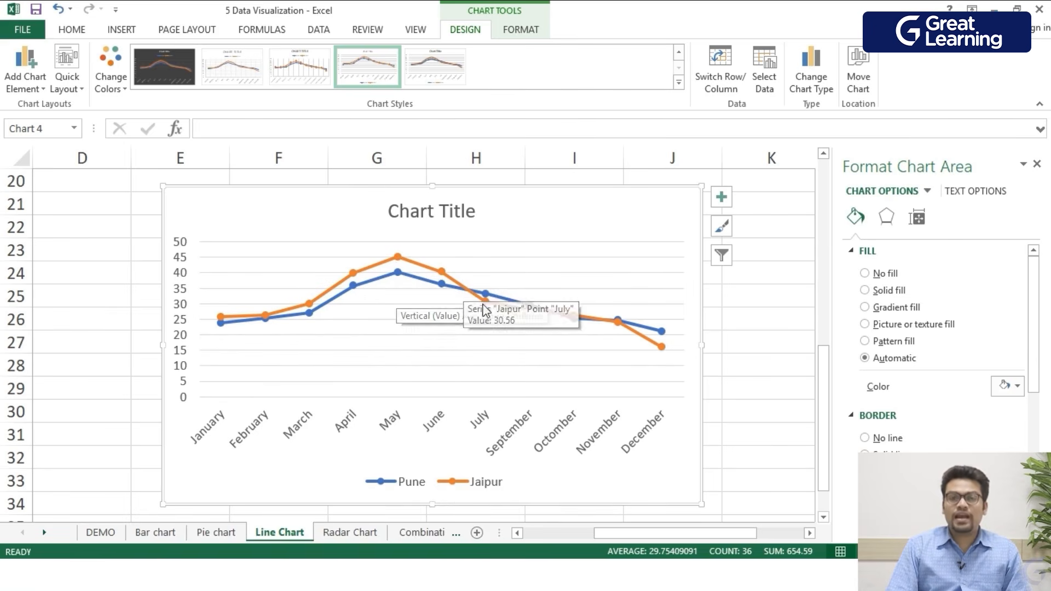
mouse_move(487, 305)
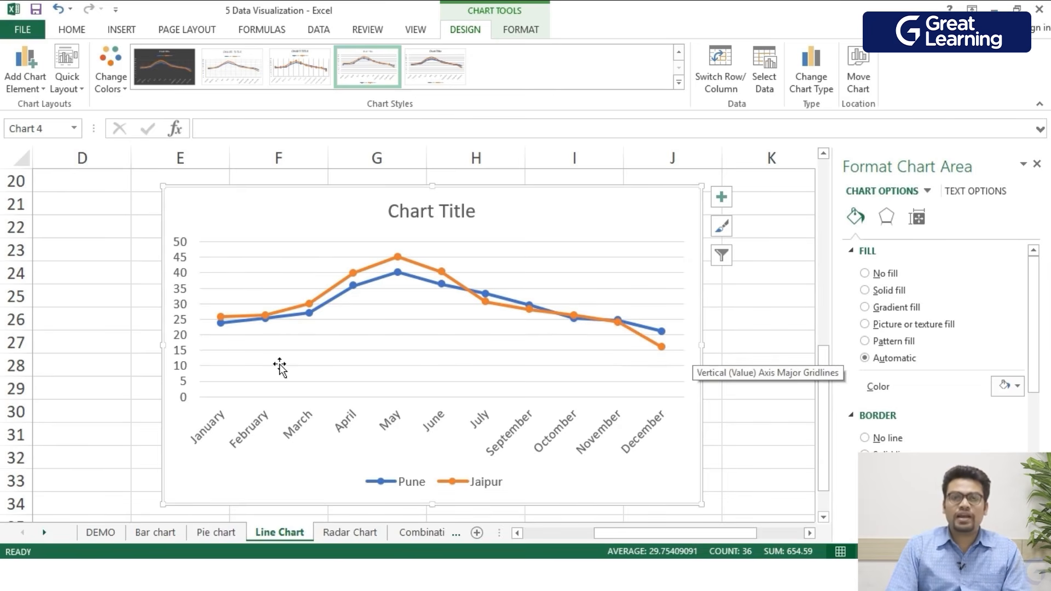
- On the Radar Chart sheet, insert a radar chart from the names and subject marks in A1:D8
left_click(350, 532)
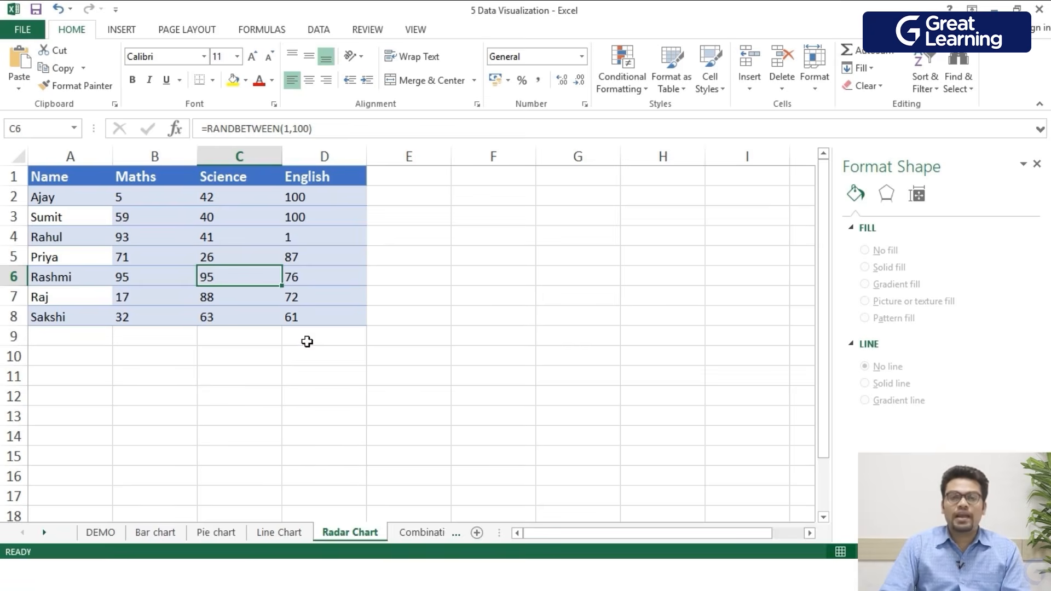
left_click_drag(338, 323, 26, 182)
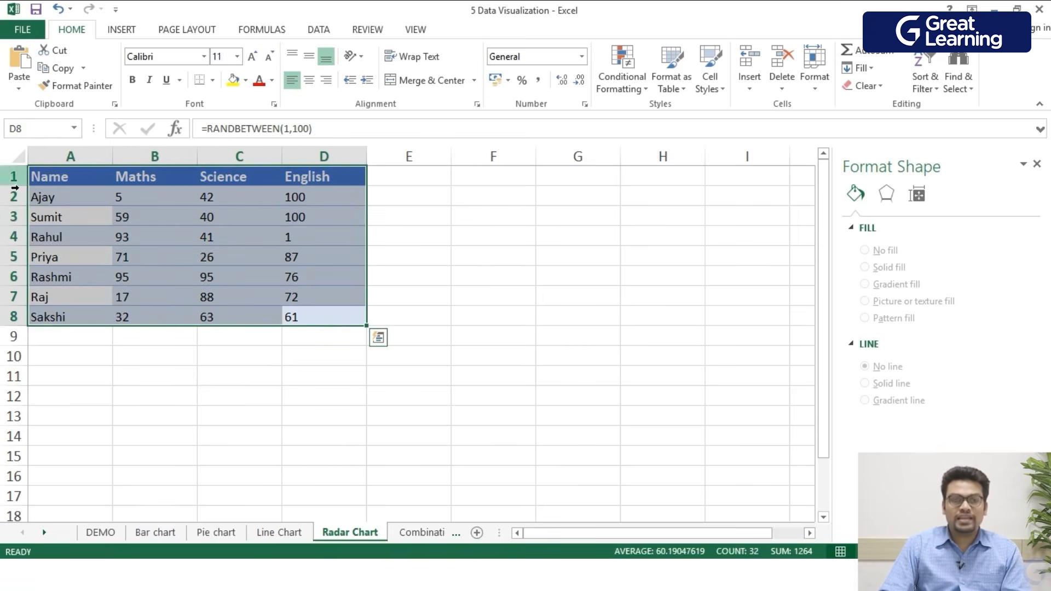
left_click(125, 29)
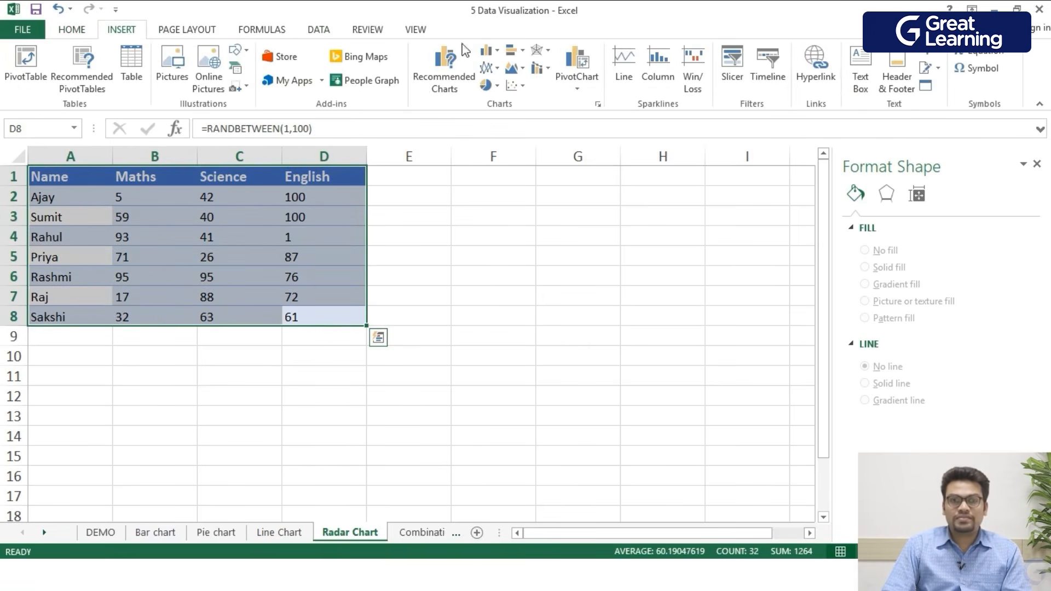
left_click(513, 87)
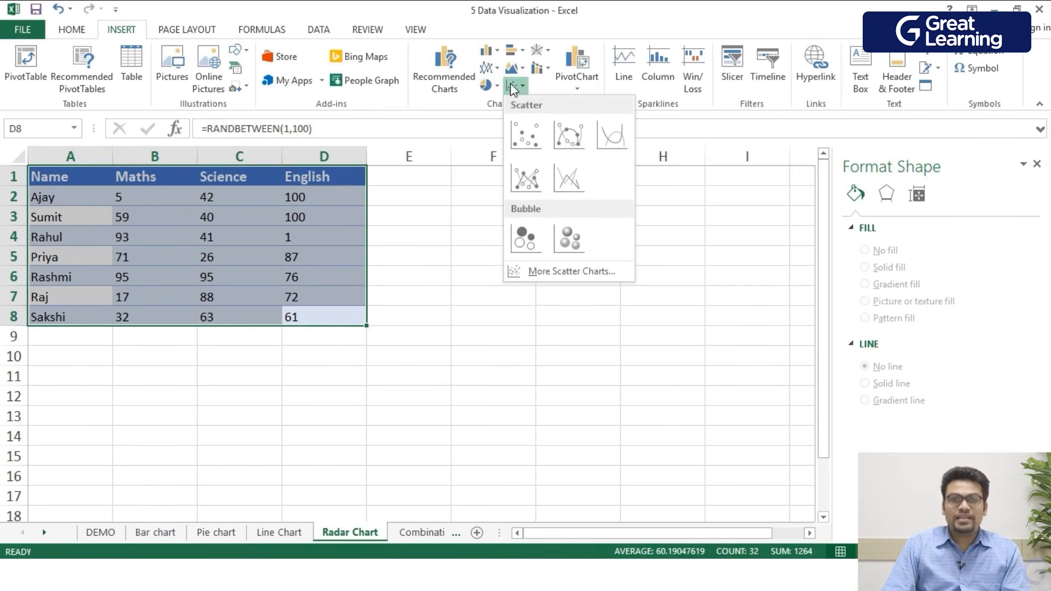
left_click(432, 416)
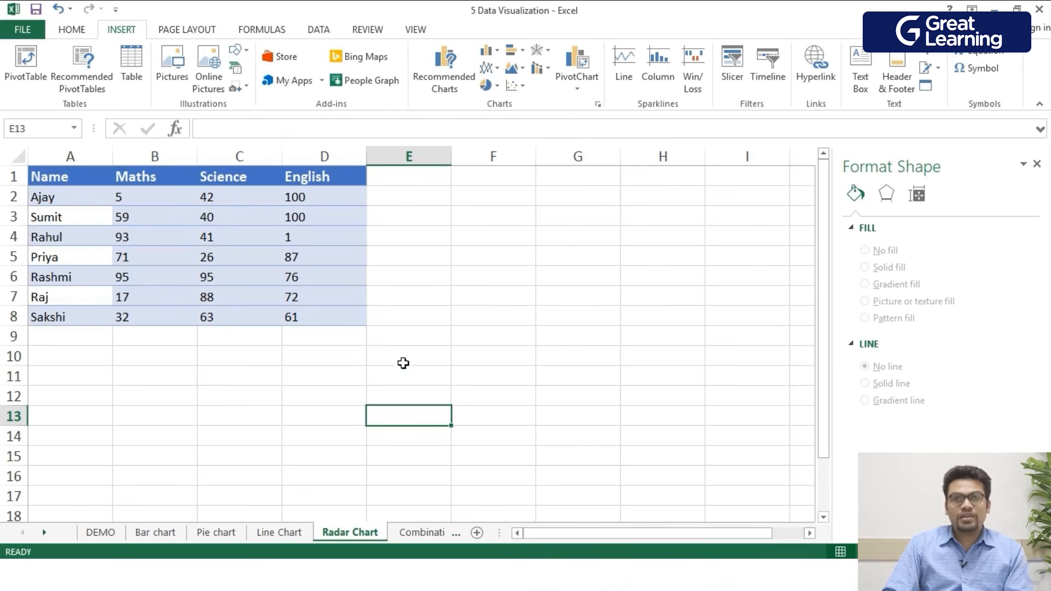
left_click_drag(358, 331, 192, 305)
left_click(433, 321)
left_click_drag(361, 321, 23, 174)
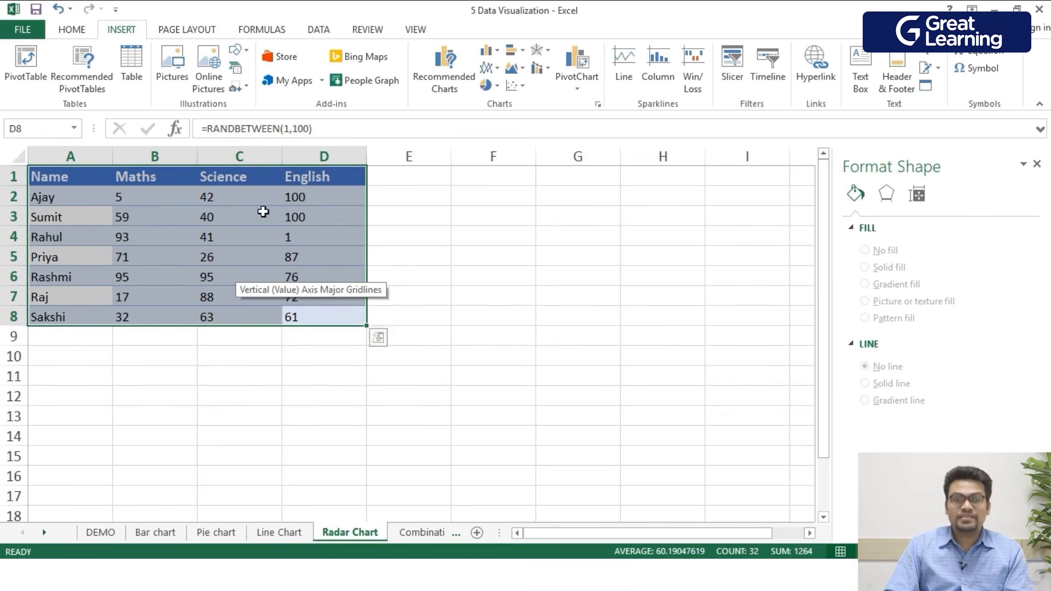
left_click(540, 50)
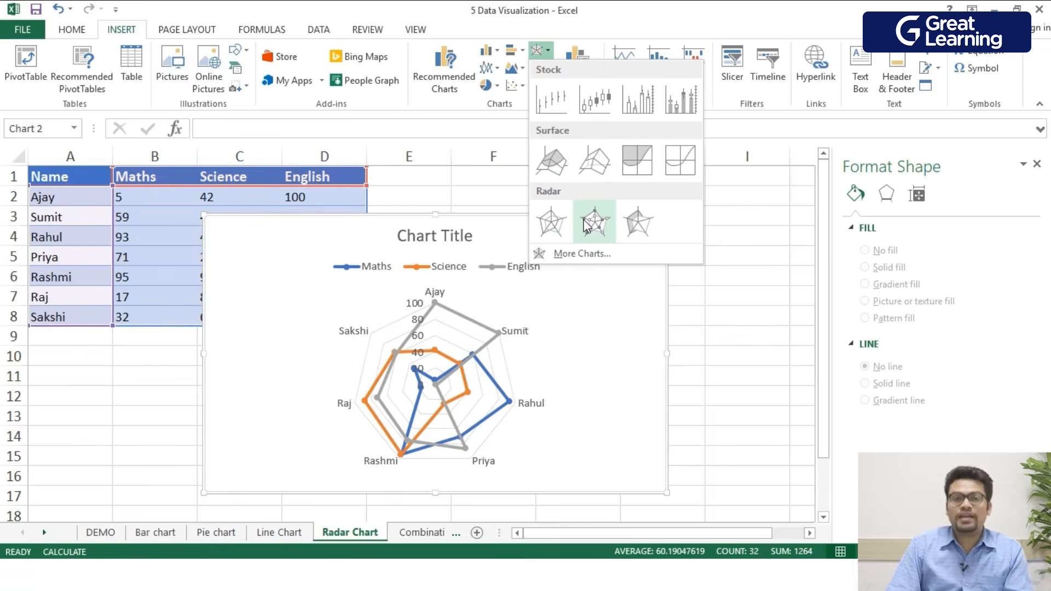
left_click(561, 236)
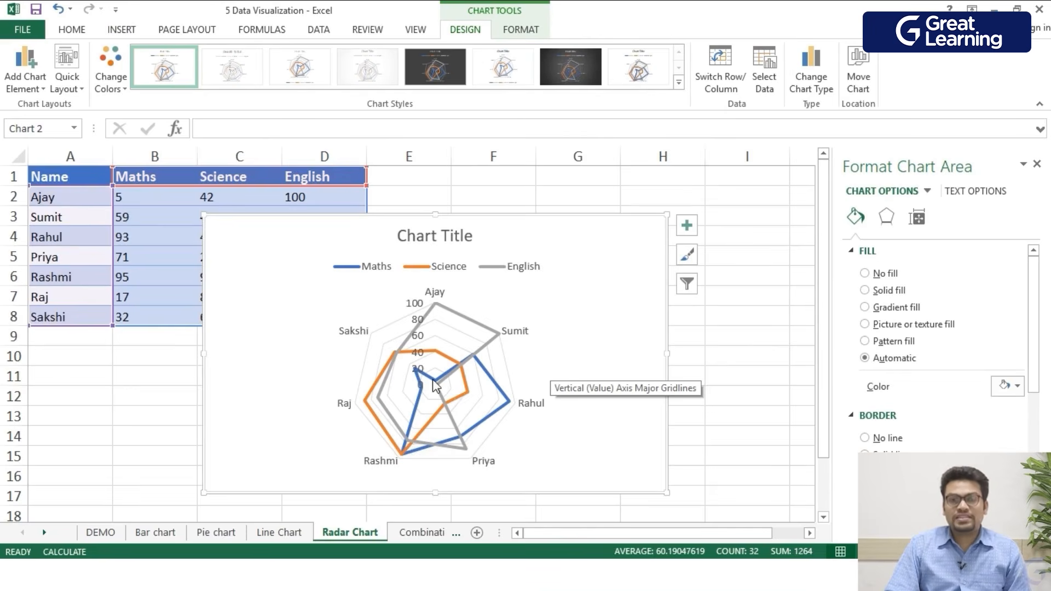
- Examine the radar chart's Maths, Science and English series across the students
scroll(432, 379, "up", 1)
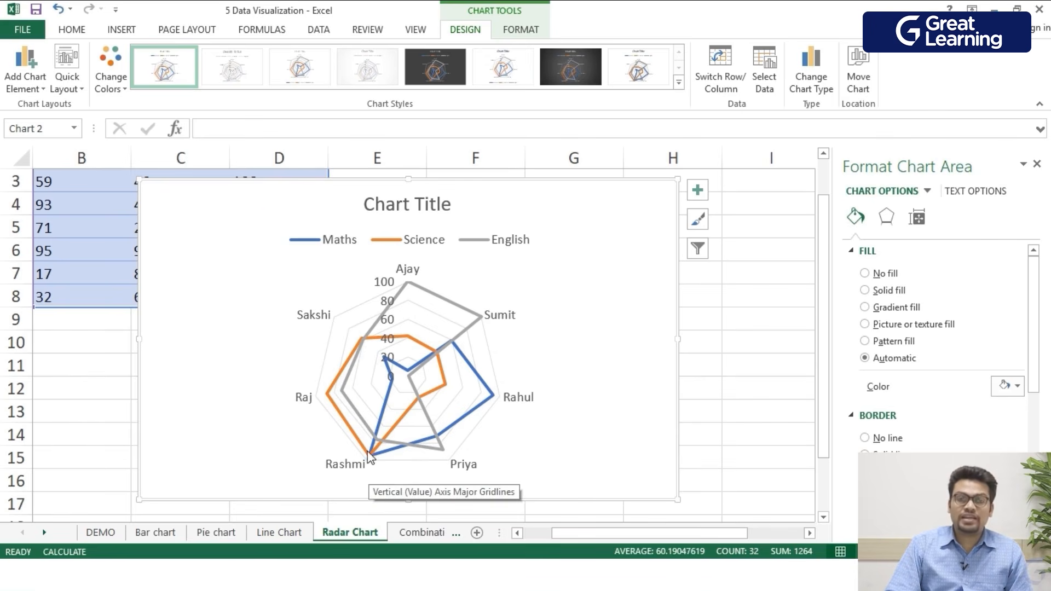
scroll(373, 457, "up", 2)
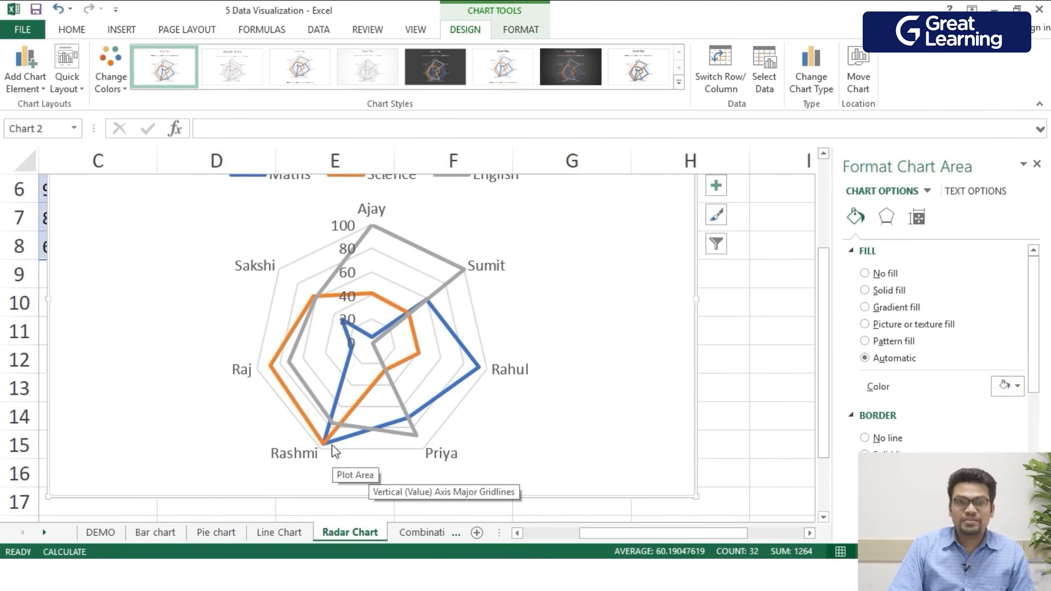
scroll(274, 263, "up", 1)
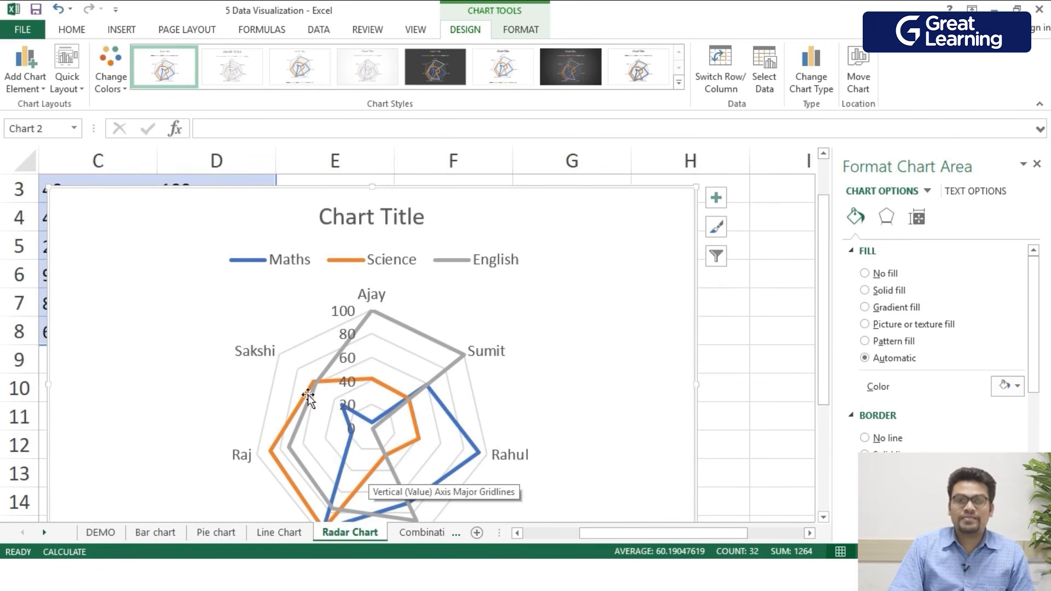
scroll(309, 399, "down", 1)
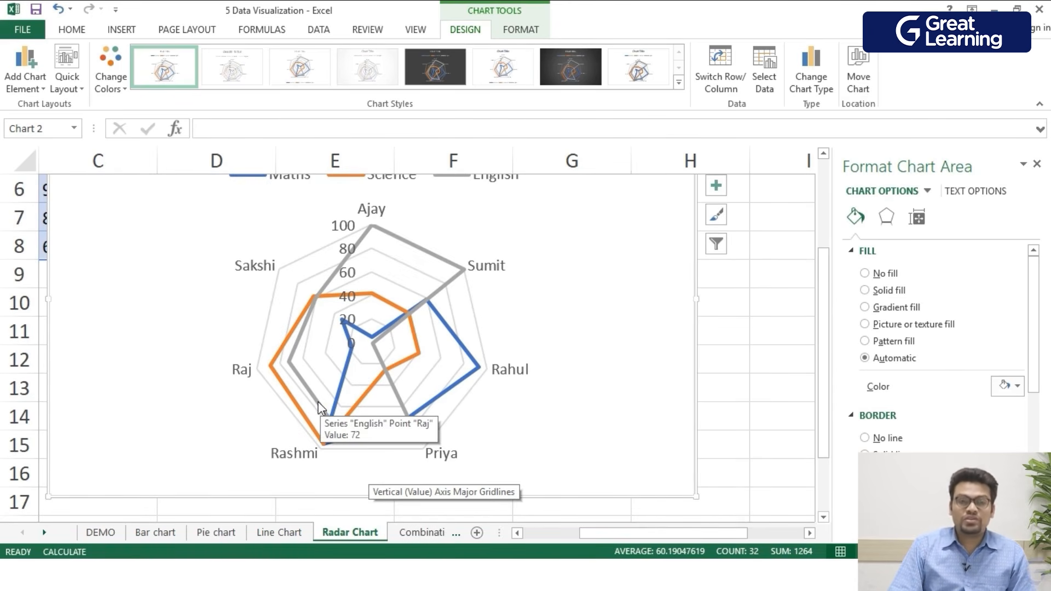
mouse_move(331, 444)
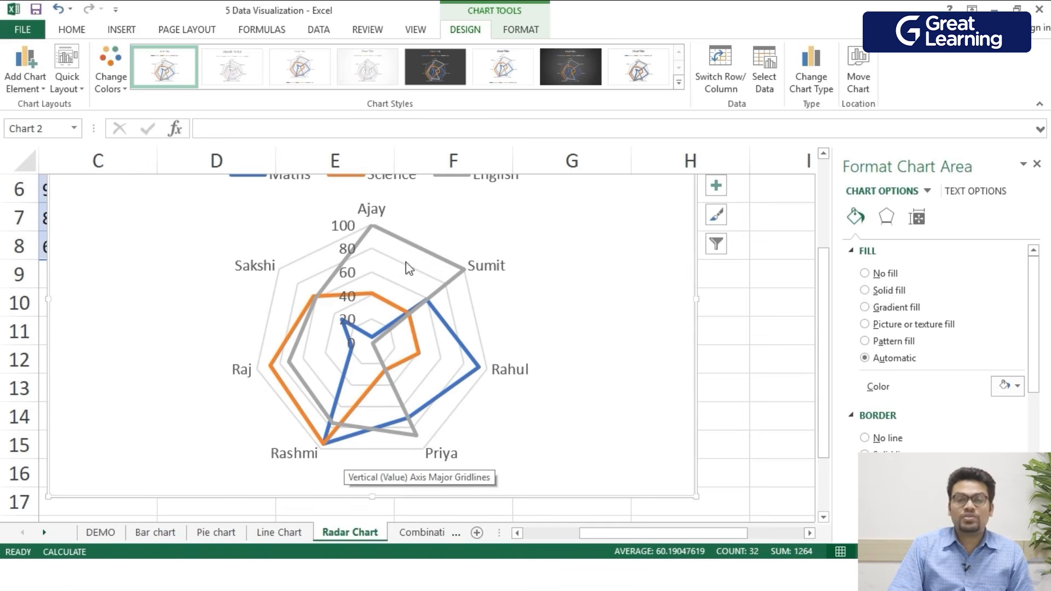
scroll(399, 328, "up", 1)
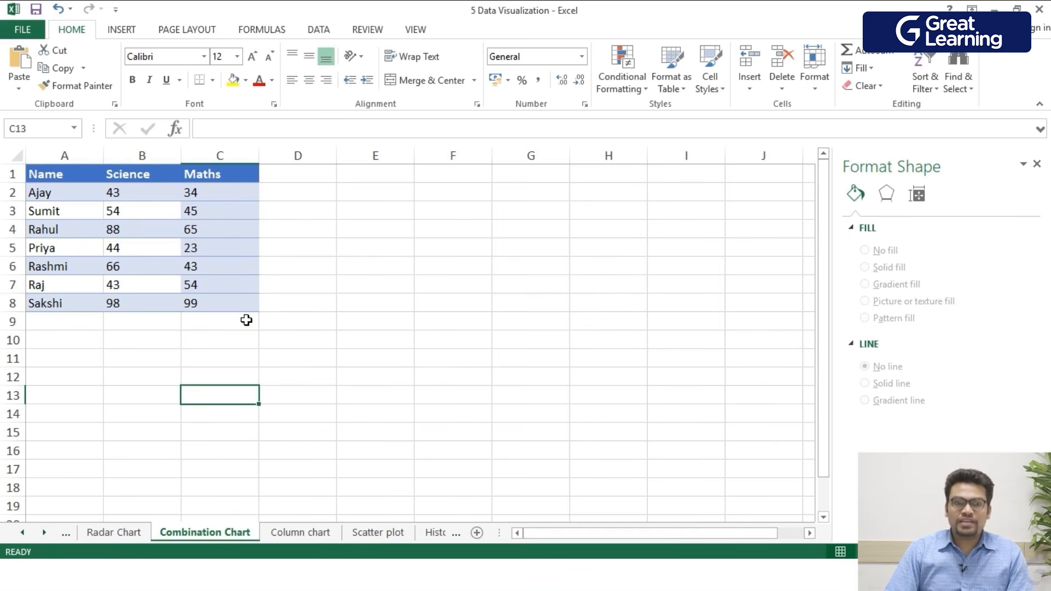
- On the Combination Chart sheet, insert a clustered column–line combo chart from the names, Science and Maths marks in A1:C8
left_click_drag(241, 304, 65, 178)
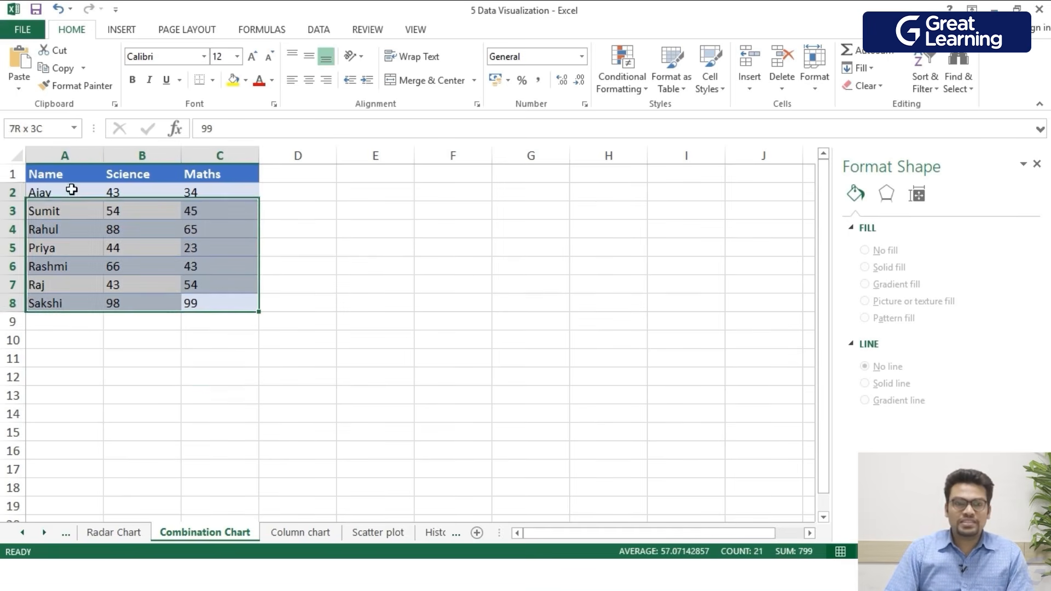
left_click(115, 40)
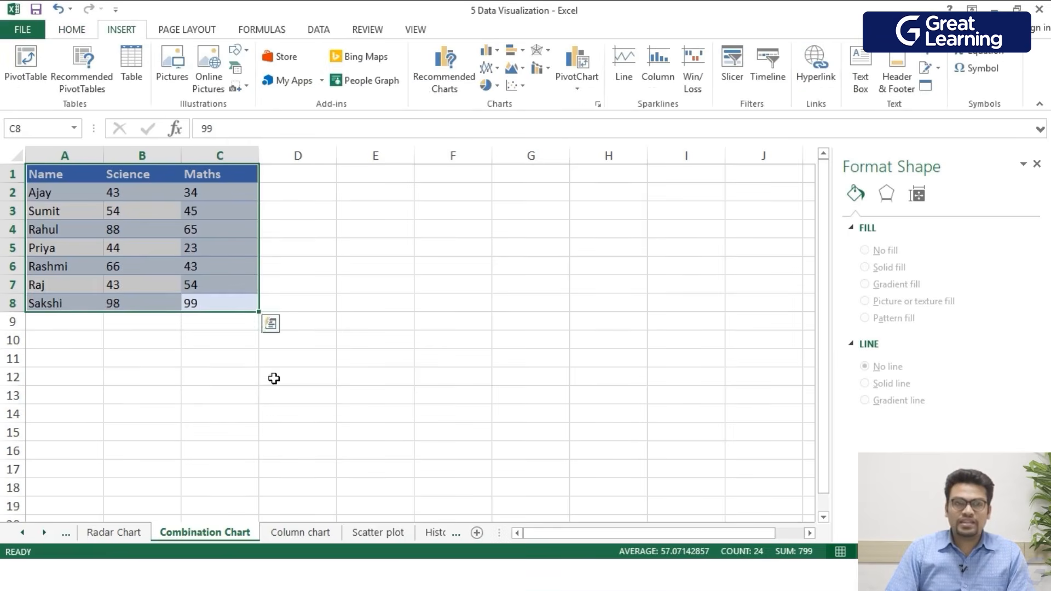
left_click(541, 68)
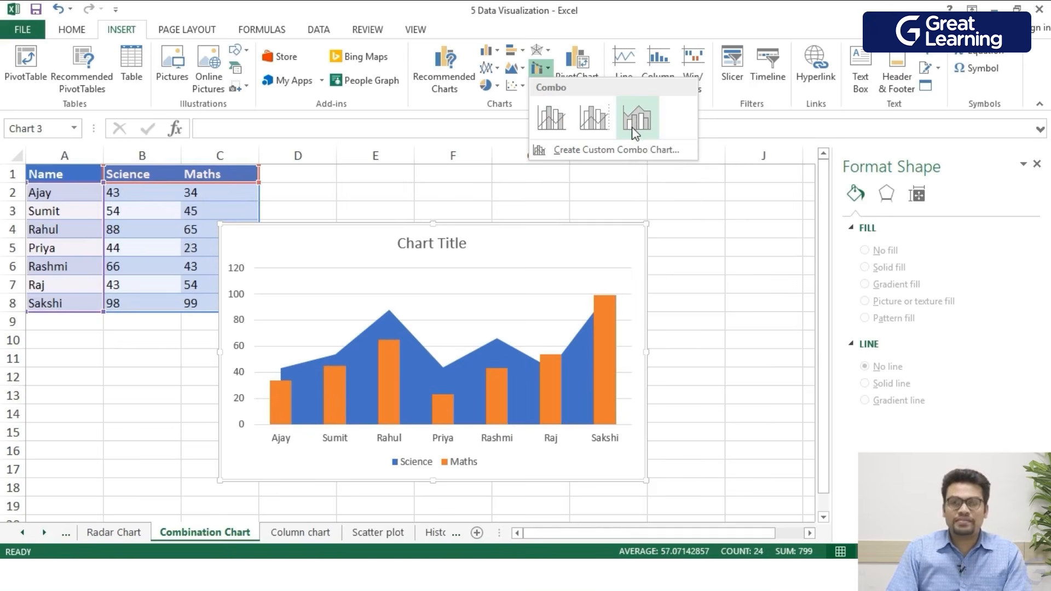
left_click(564, 123)
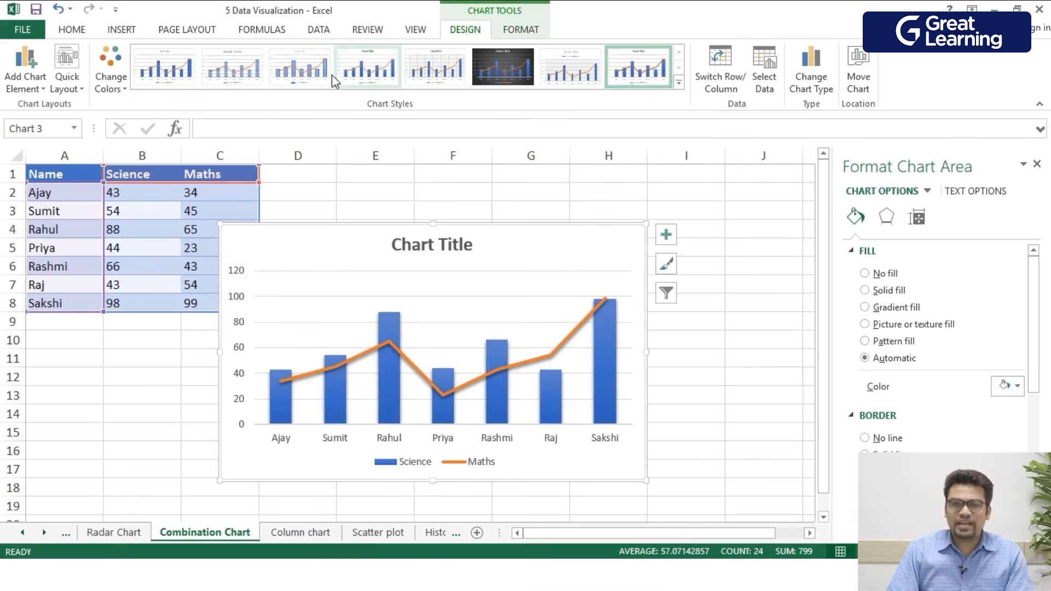
- Examine the combination chart's Science columns, Maths line and legend across the students
left_click(232, 67)
left_click(171, 69)
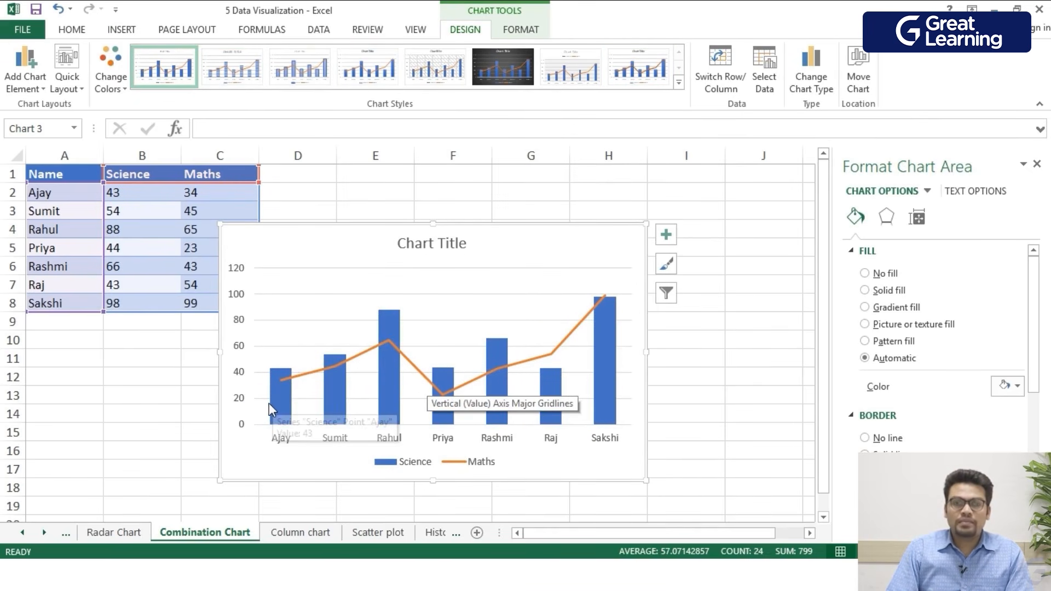
scroll(428, 373, "up", 2)
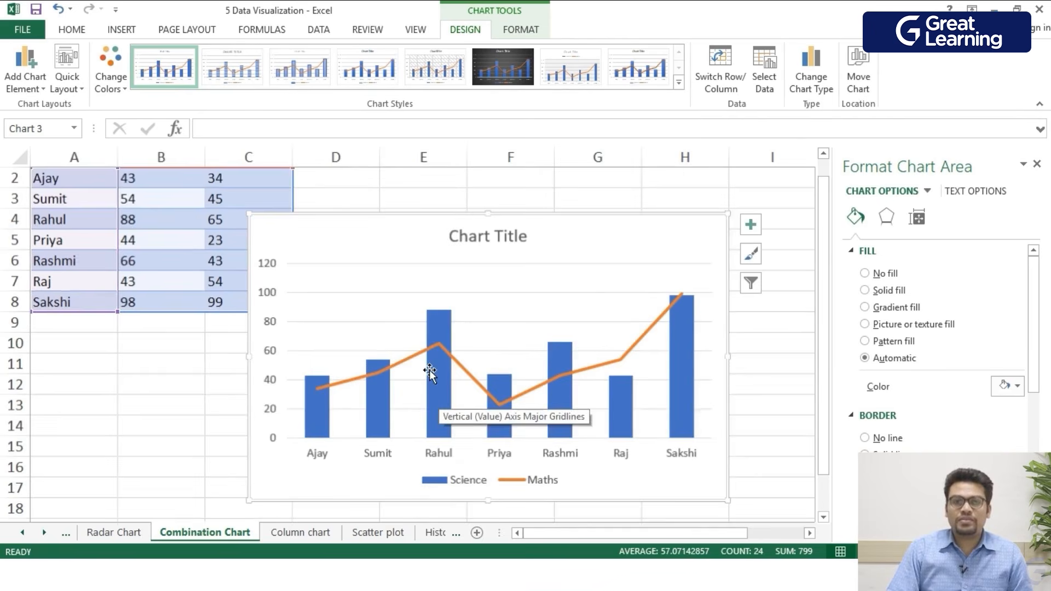
left_click(43, 182)
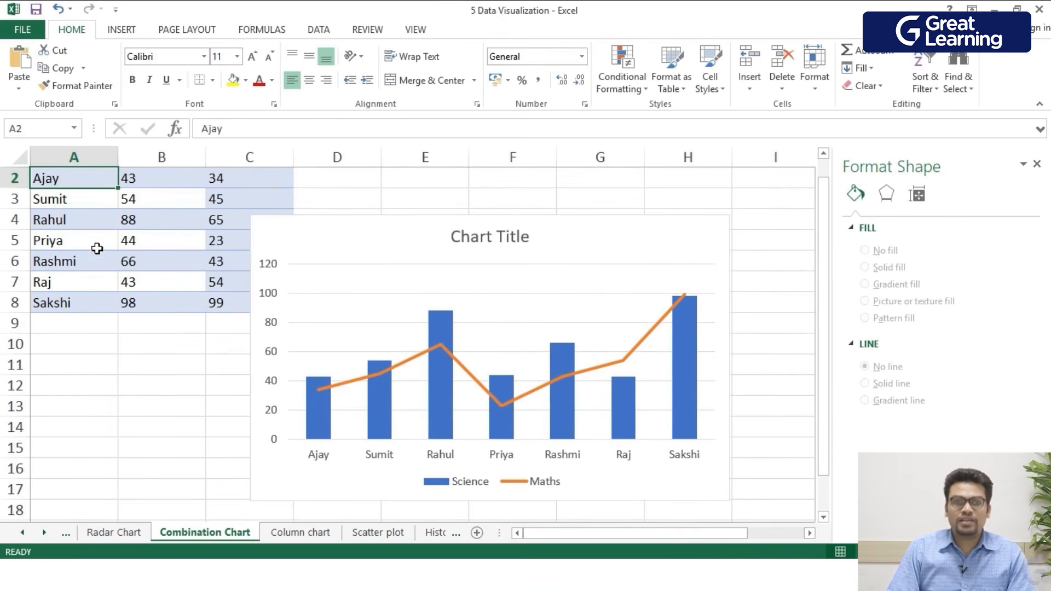
scroll(105, 315, "up", 1)
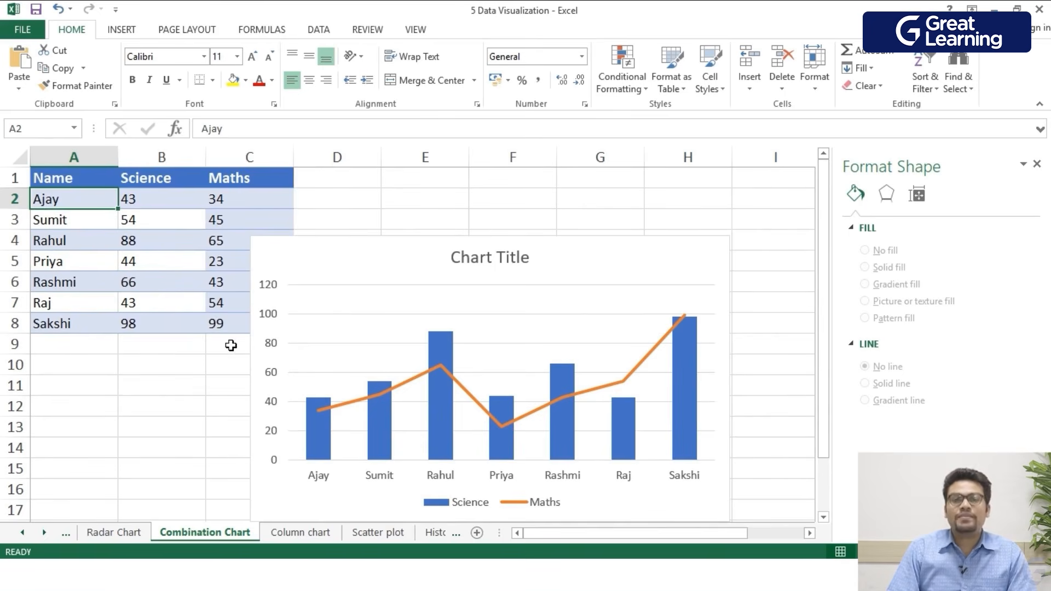
left_click(445, 509)
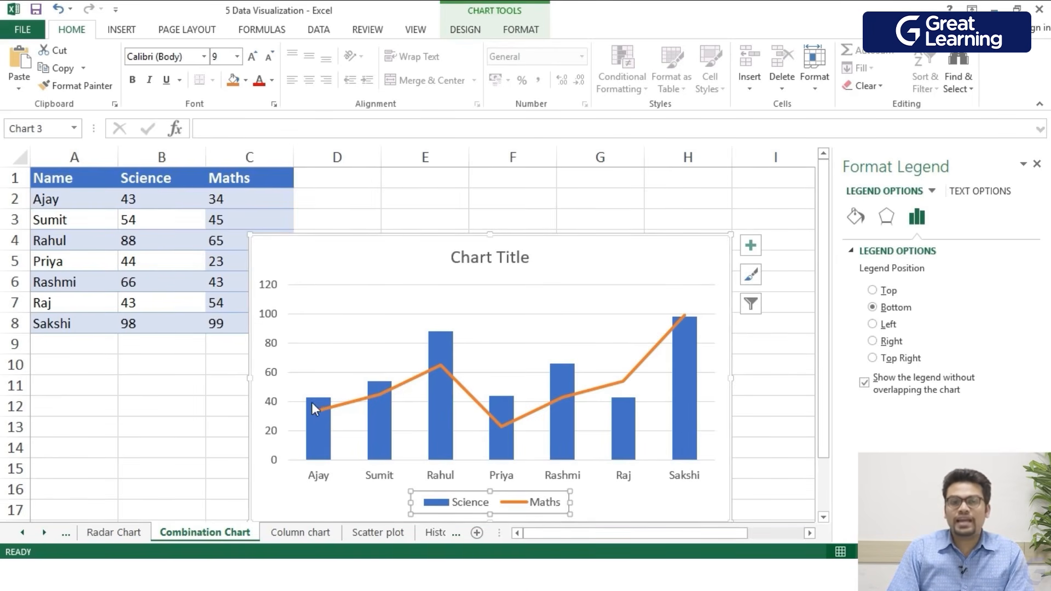
mouse_move(323, 415)
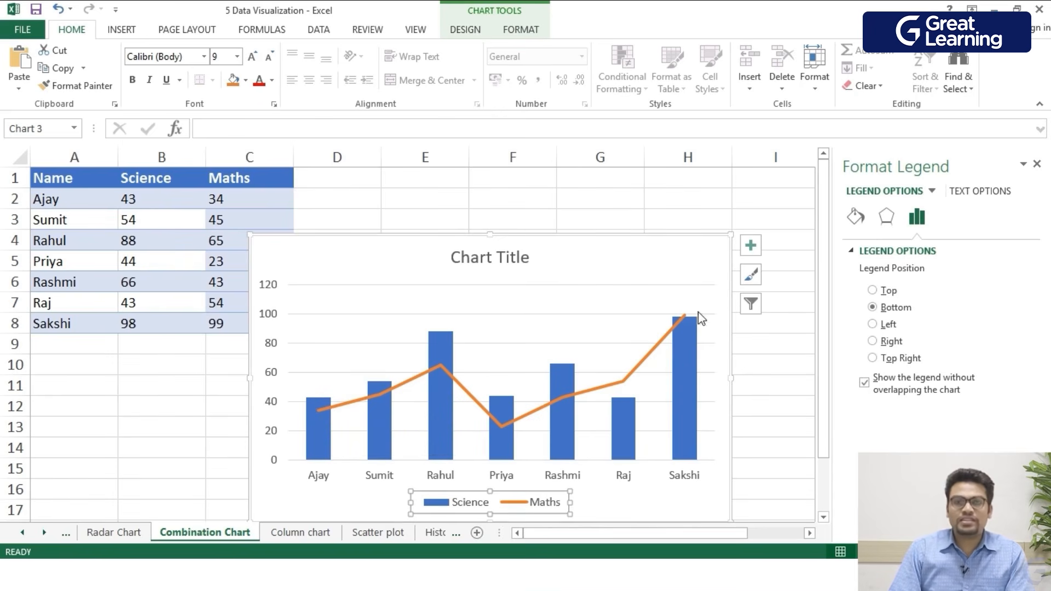
mouse_move(686, 317)
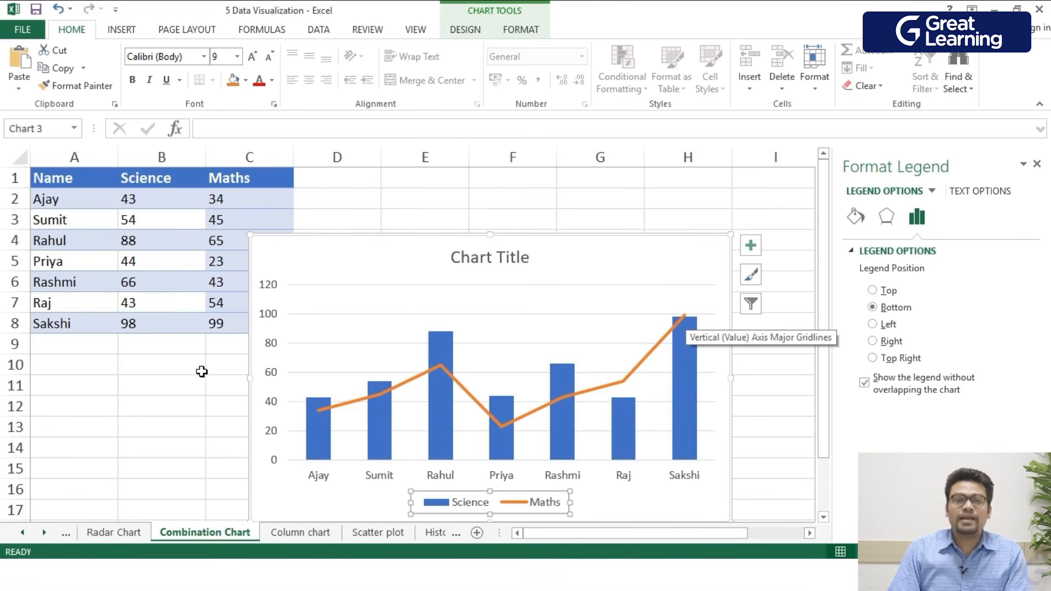
mouse_move(688, 462)
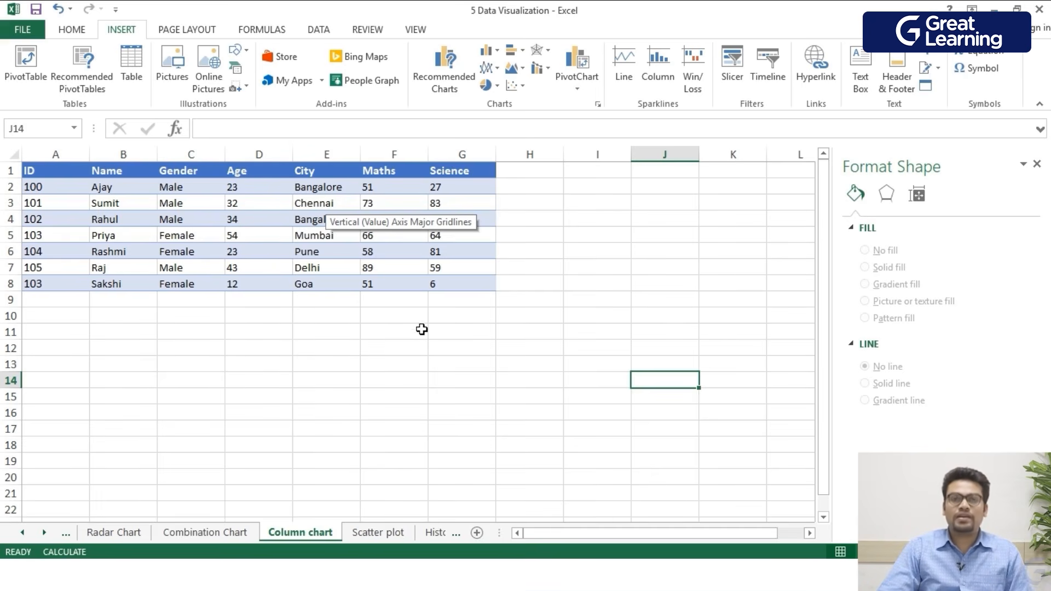
- On the Column chart sheet, insert a clustered column chart of Maths and Science marks by name from B1:B8 and F1:G8, and move it slightly
left_click(380, 286)
left_click_drag(380, 287, 408, 172)
left_click(486, 293)
left_click_drag(488, 286, 394, 173)
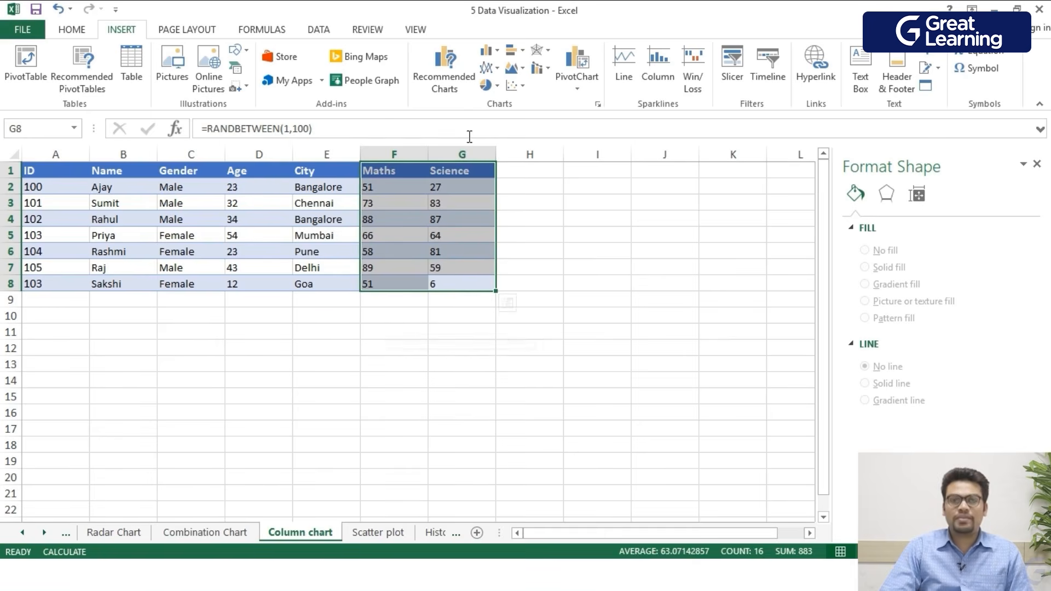
left_click_drag(113, 292, 110, 171)
mouse_move(396, 580)
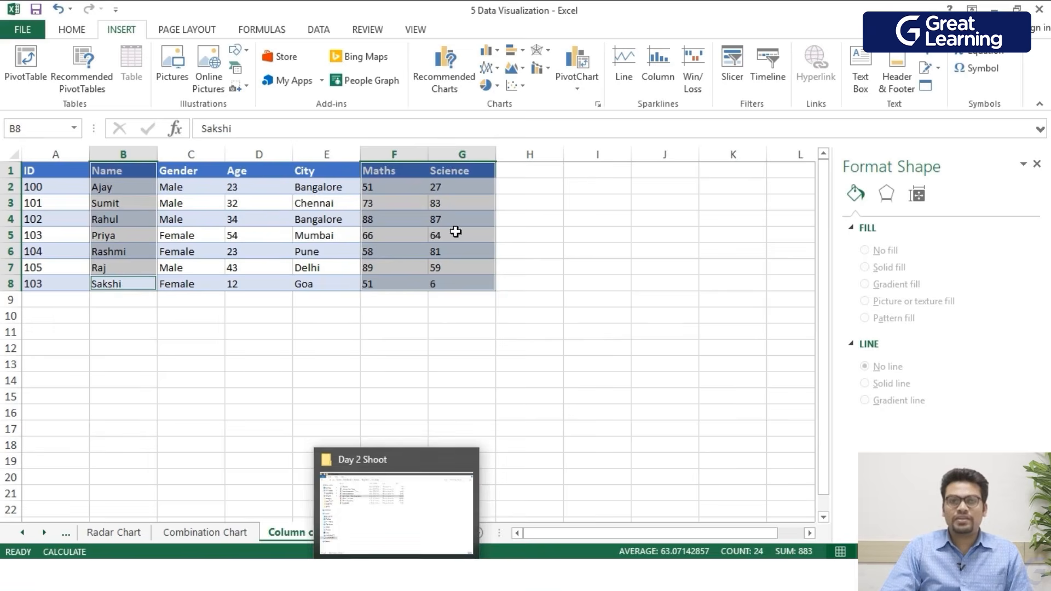
left_click(489, 51)
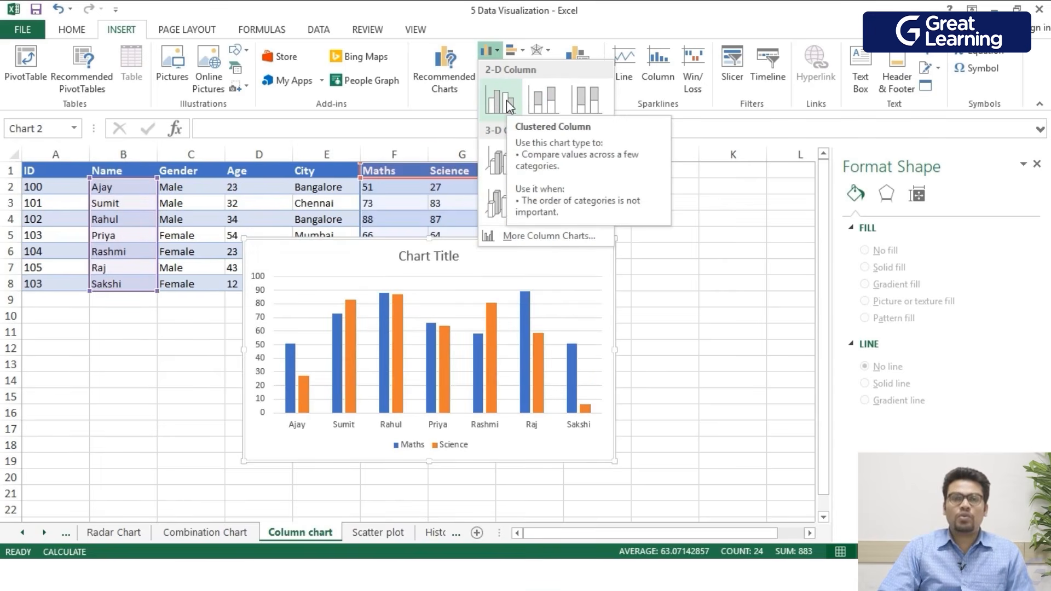
left_click(507, 100)
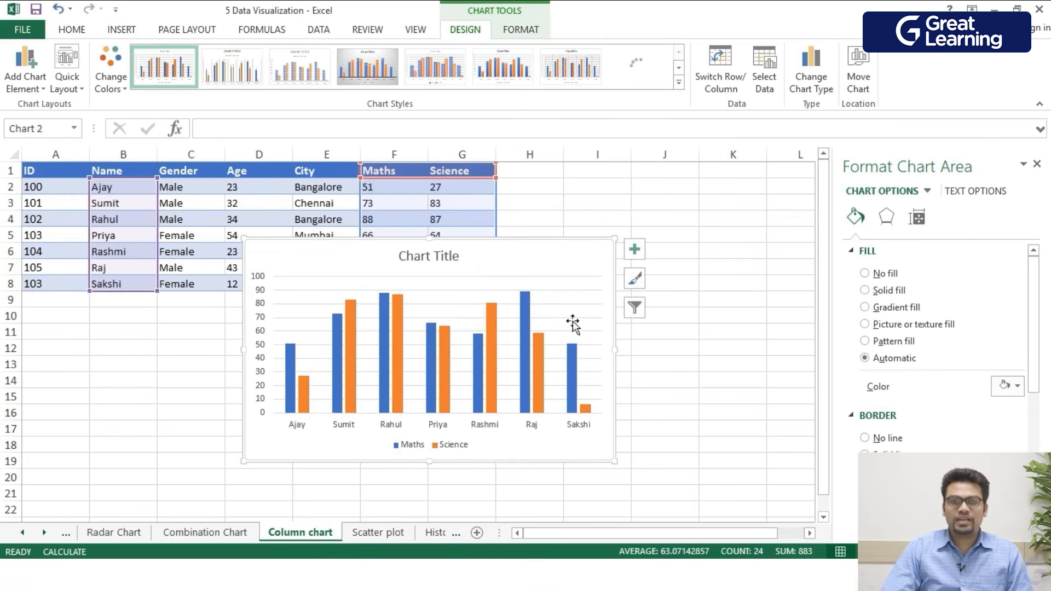
left_click_drag(532, 265, 582, 250)
- On the Scatter plot sheet, insert a scatter chart from the Experience and Salary data in A1:B14 and move it right
scroll(520, 400, "up", 1)
scroll(573, 381, "up", 1)
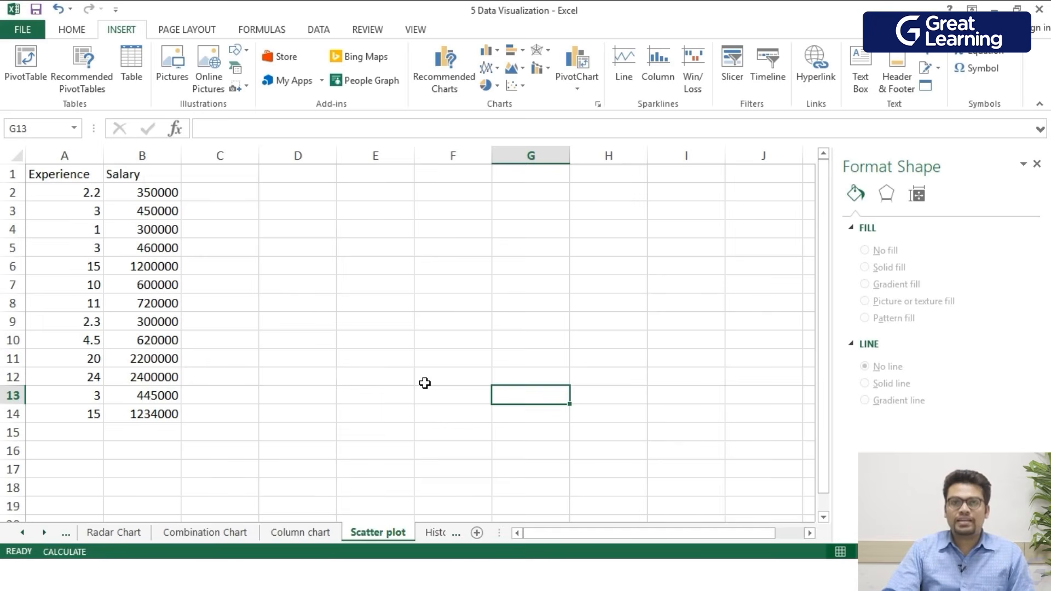
left_click_drag(179, 406, 50, 174)
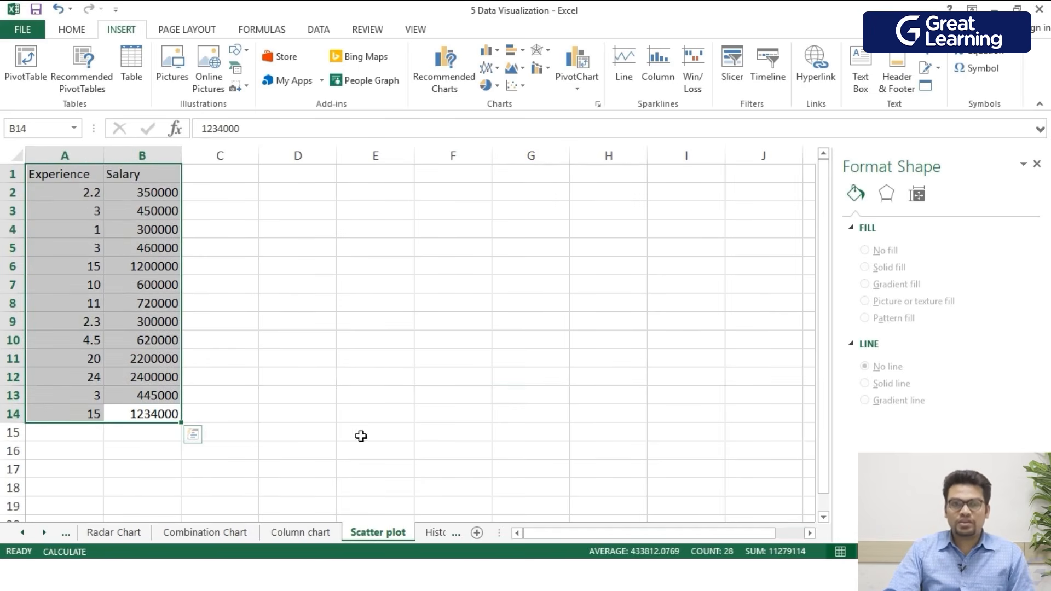
left_click(516, 85)
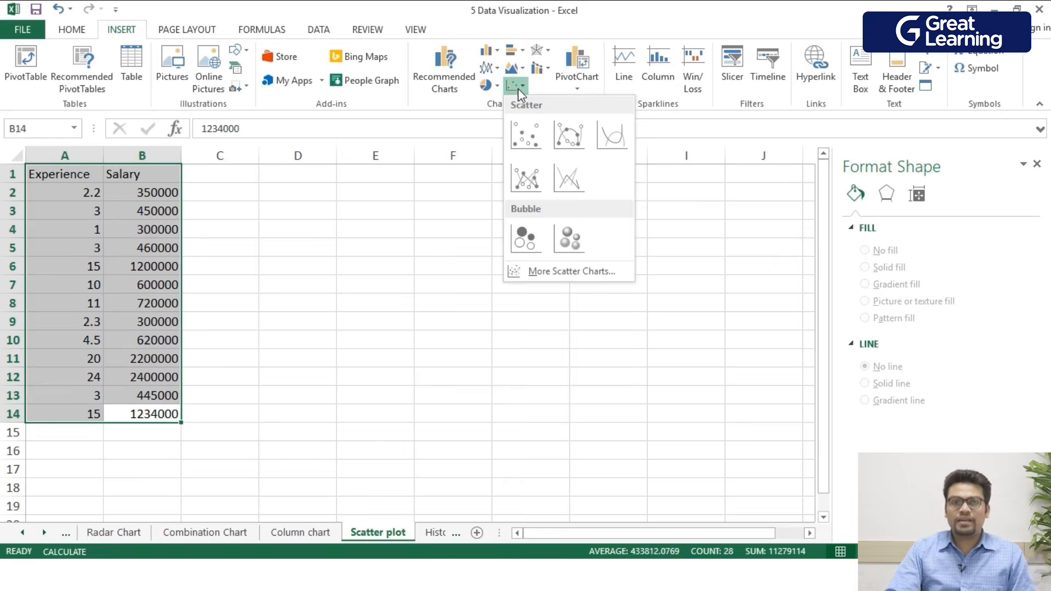
left_click(520, 143)
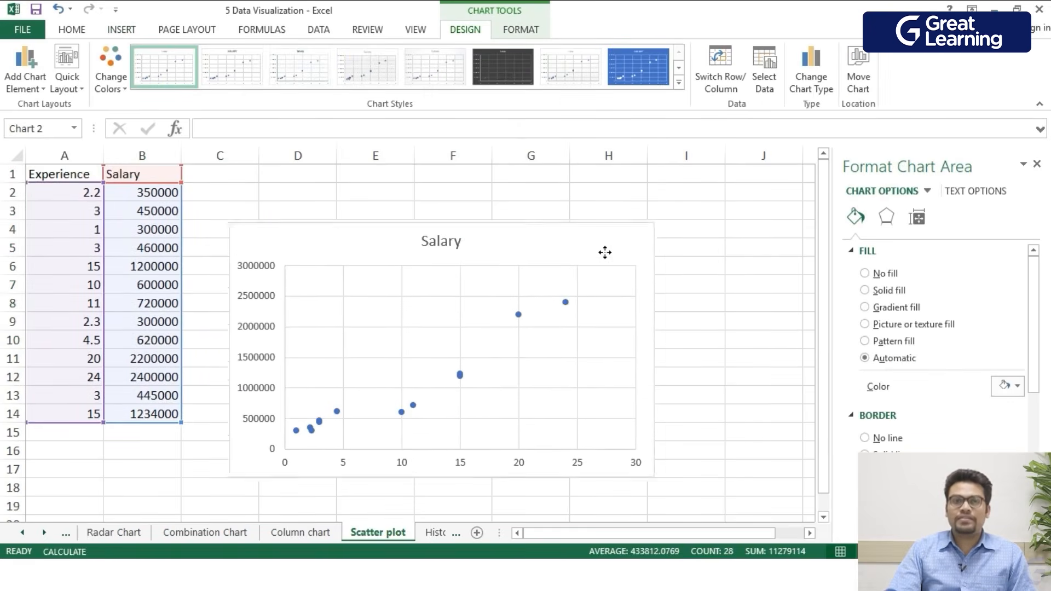
left_click_drag(294, 431, 362, 410)
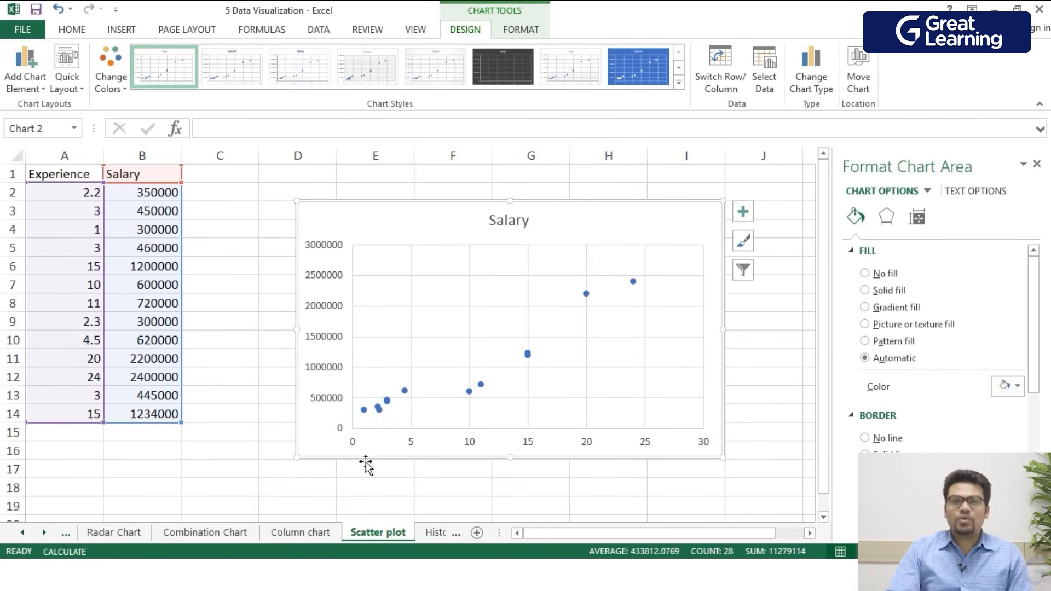
- Add a linear trendline to the scatter chart
left_click(25, 89)
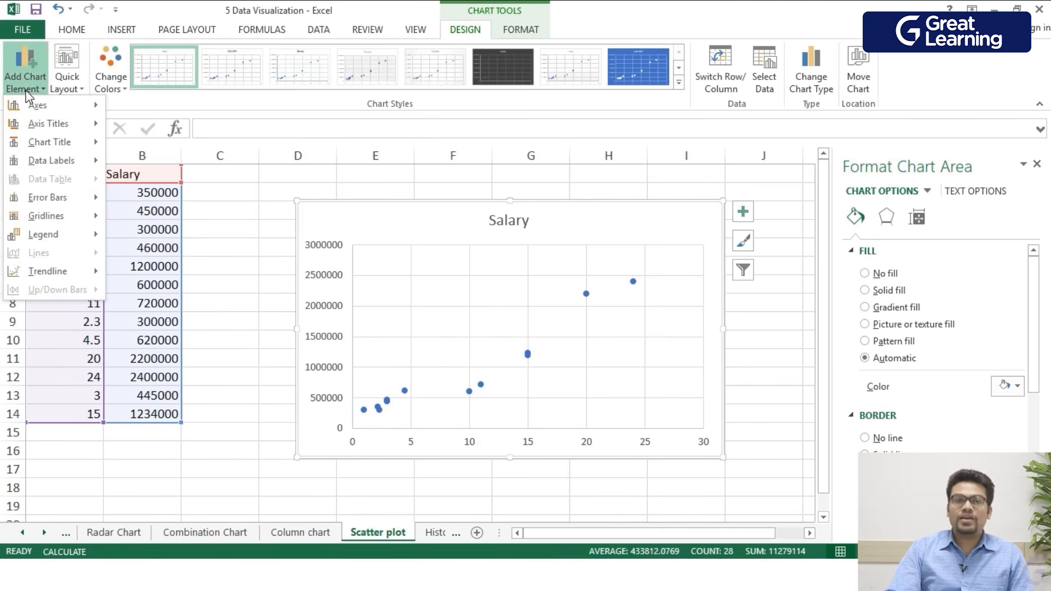
mouse_move(47, 283)
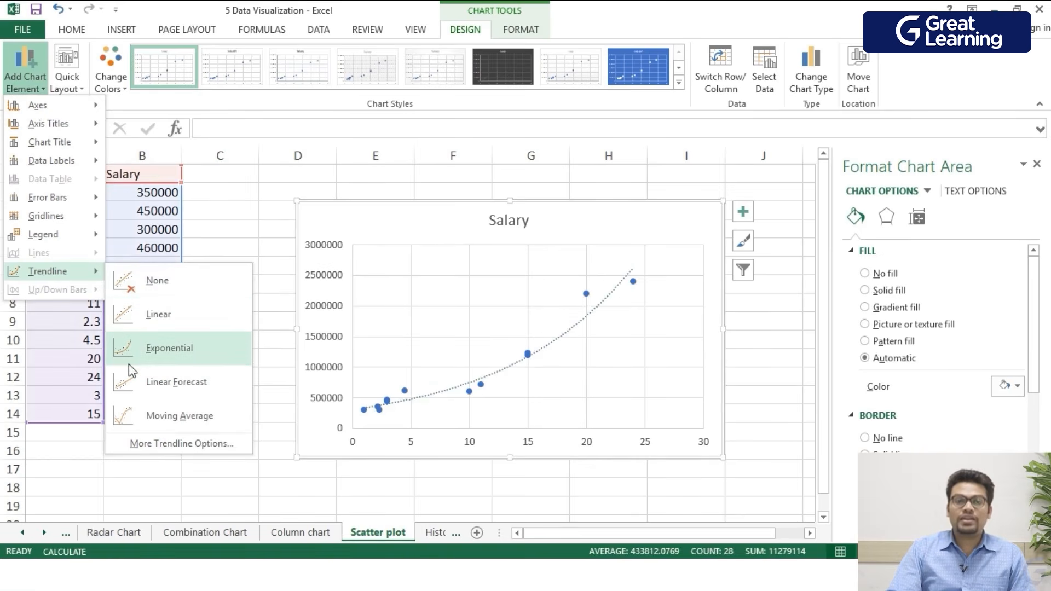
left_click(134, 324)
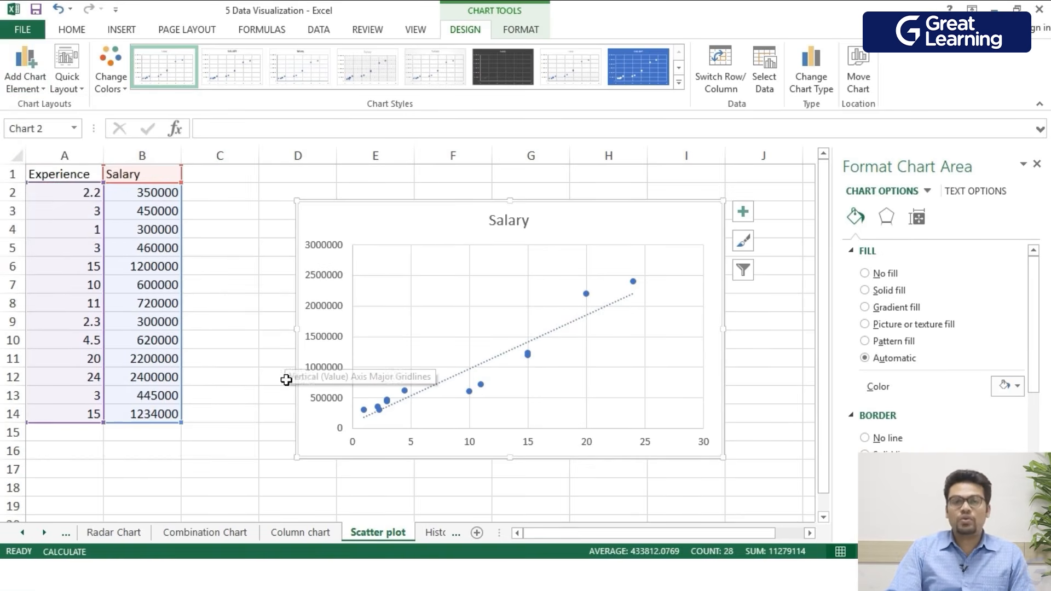
- Examine the formatting options of the trendline and the data series markers
left_click(564, 327)
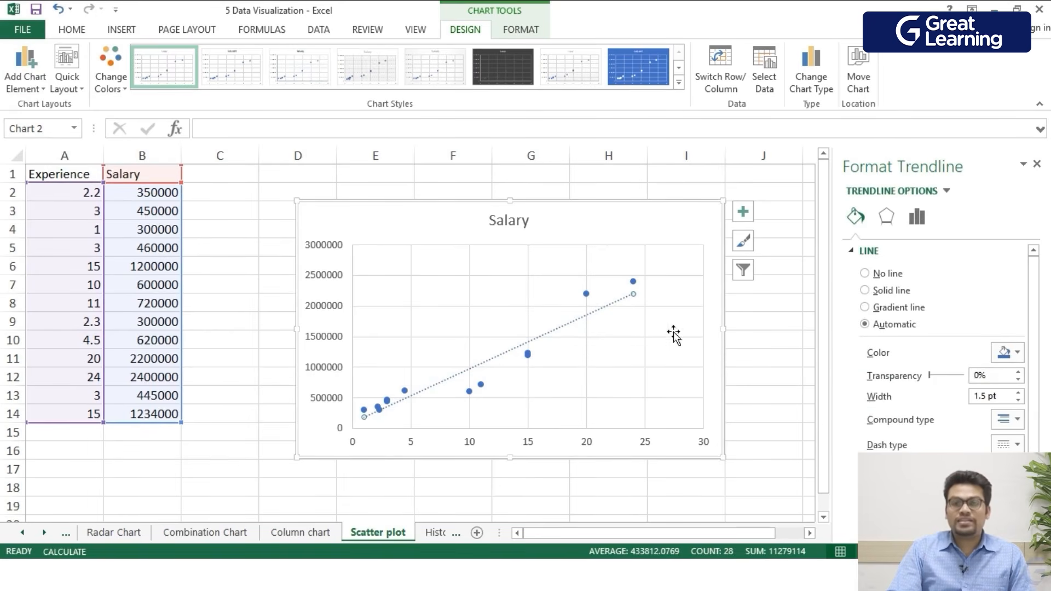
left_click(585, 295)
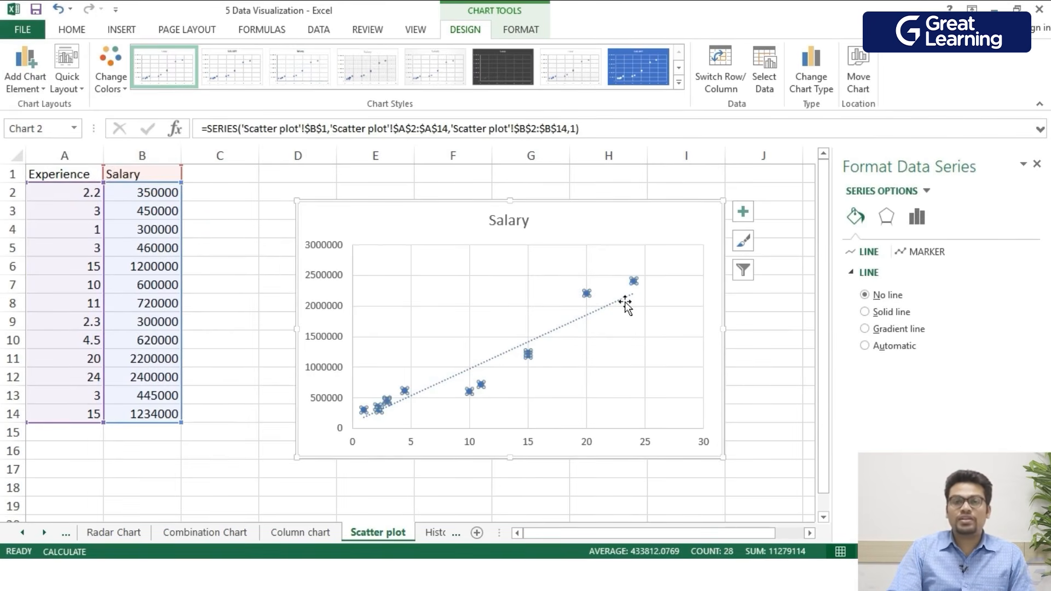
left_click(925, 252)
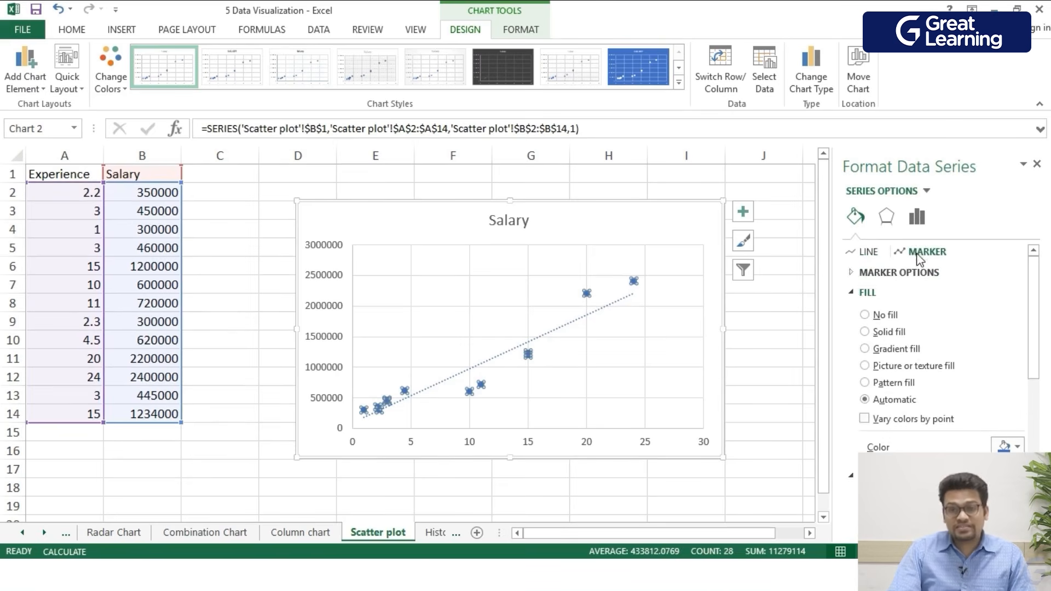
scroll(913, 334, "down", 2)
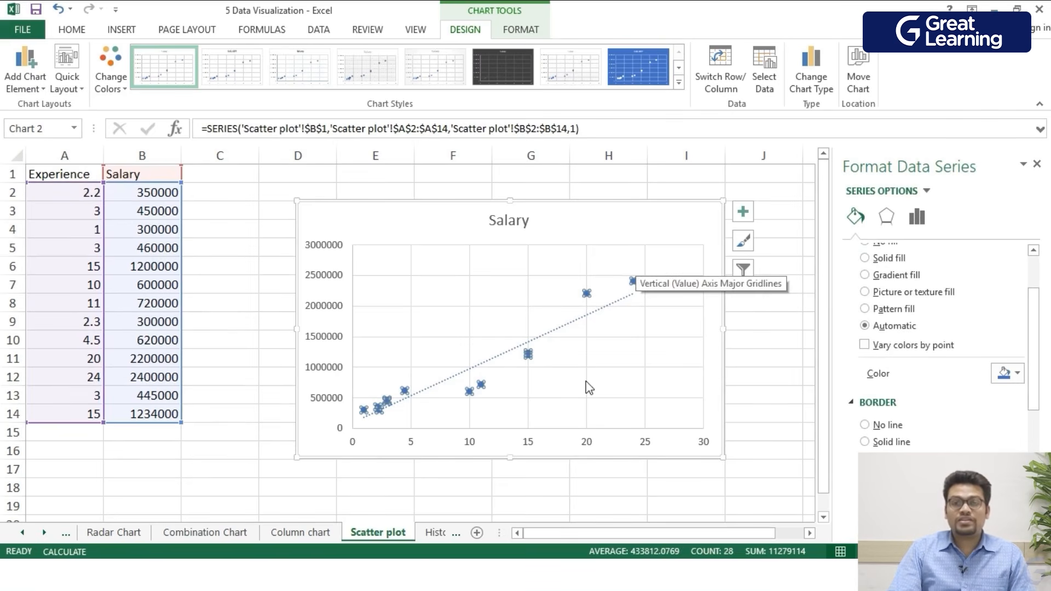
scroll(585, 377, "down", 2)
scroll(580, 356, "up", 2)
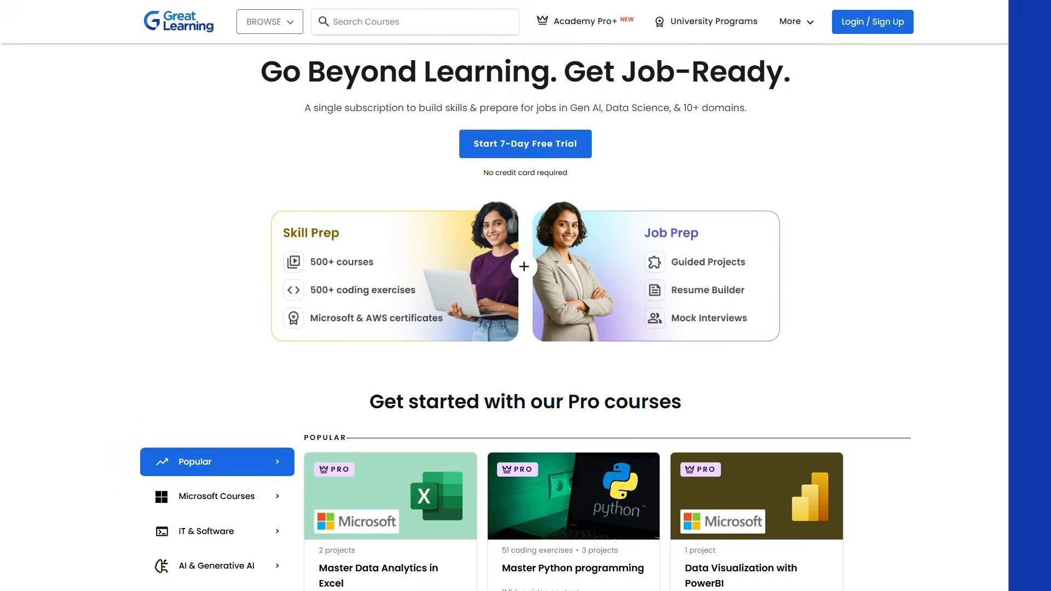
scroll(525, 317, "down", 4)
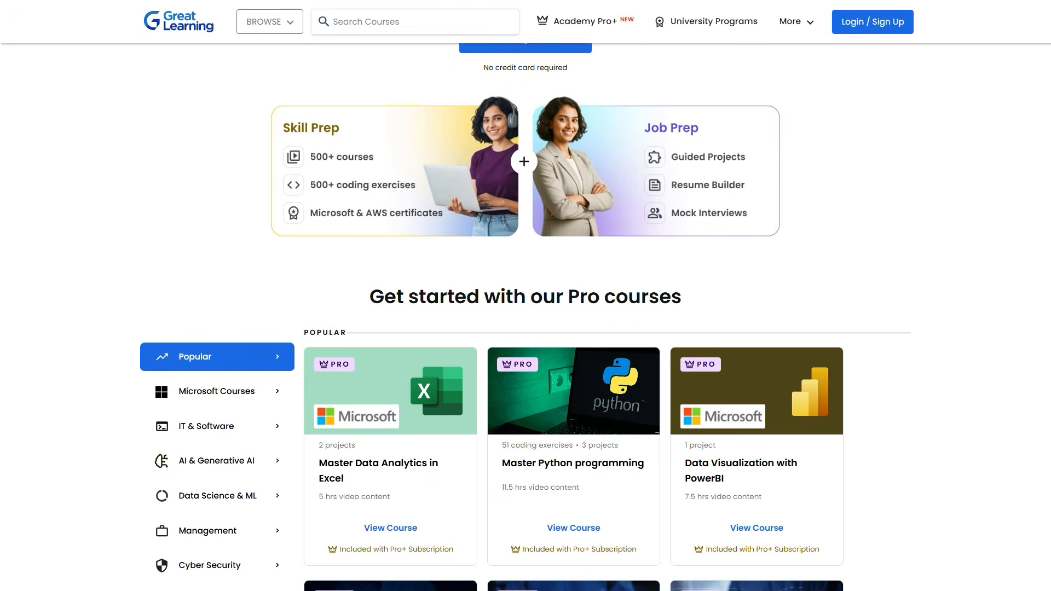
scroll(525, 317, "down", 4)
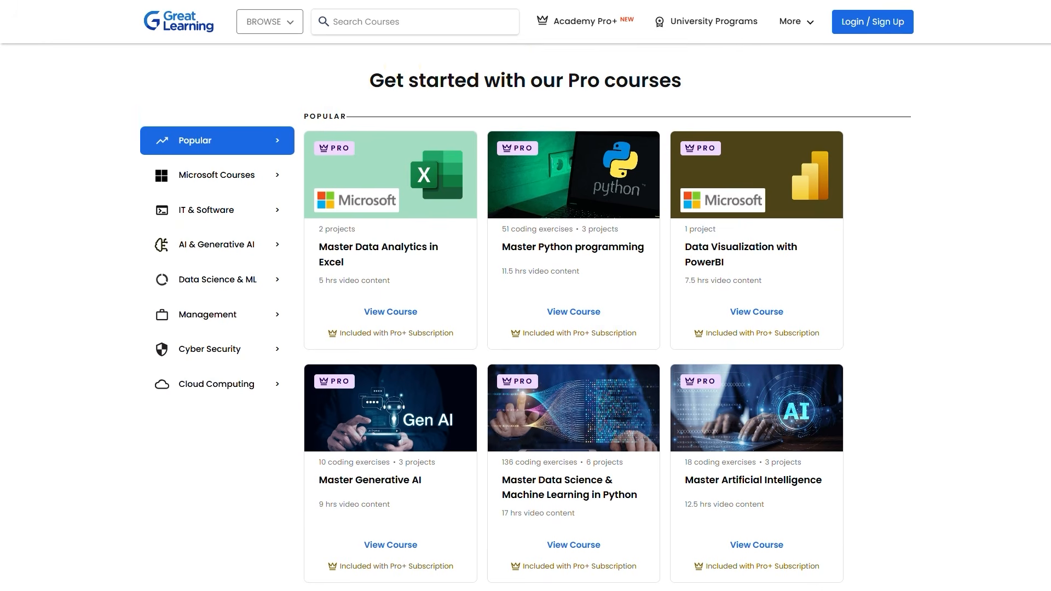
scroll(525, 317, "down", 2)
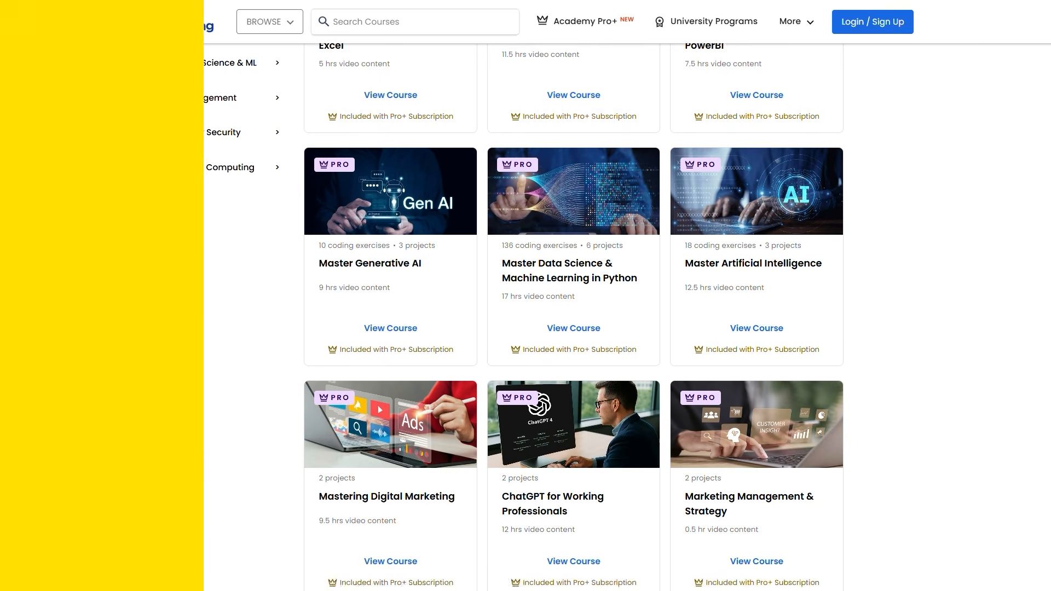